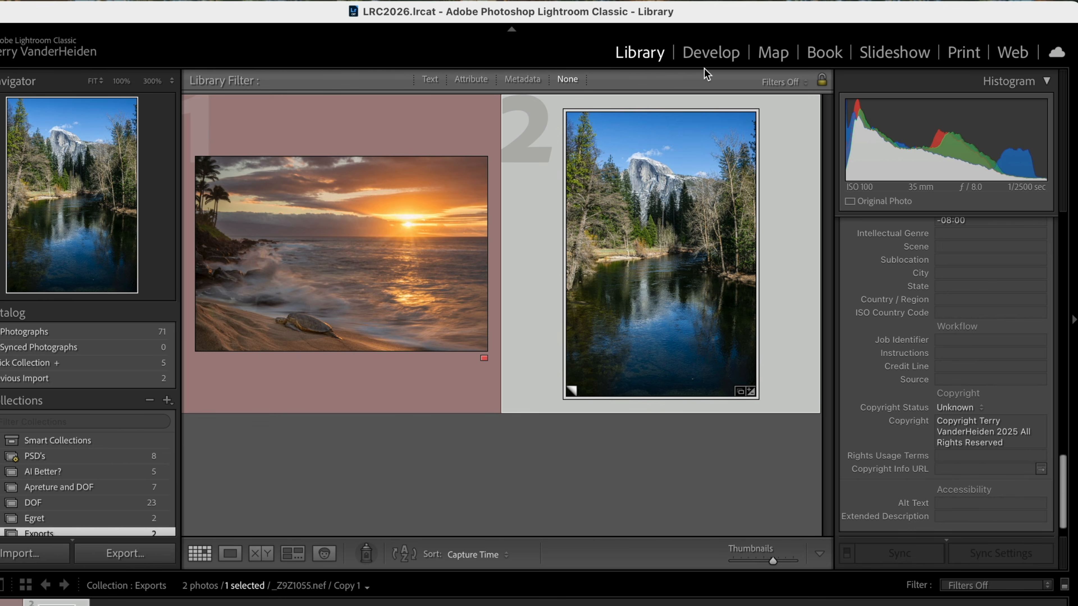
- Open the selected river and mountain photo in the Develop module and briefly show the Crop & Straighten options
left_click(708, 58)
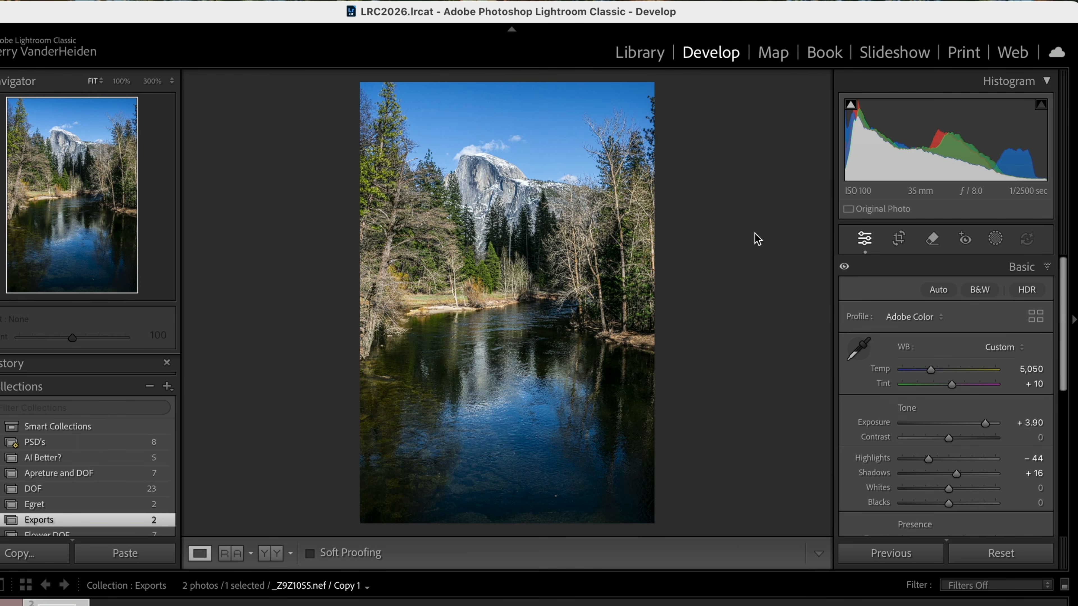
left_click(897, 241)
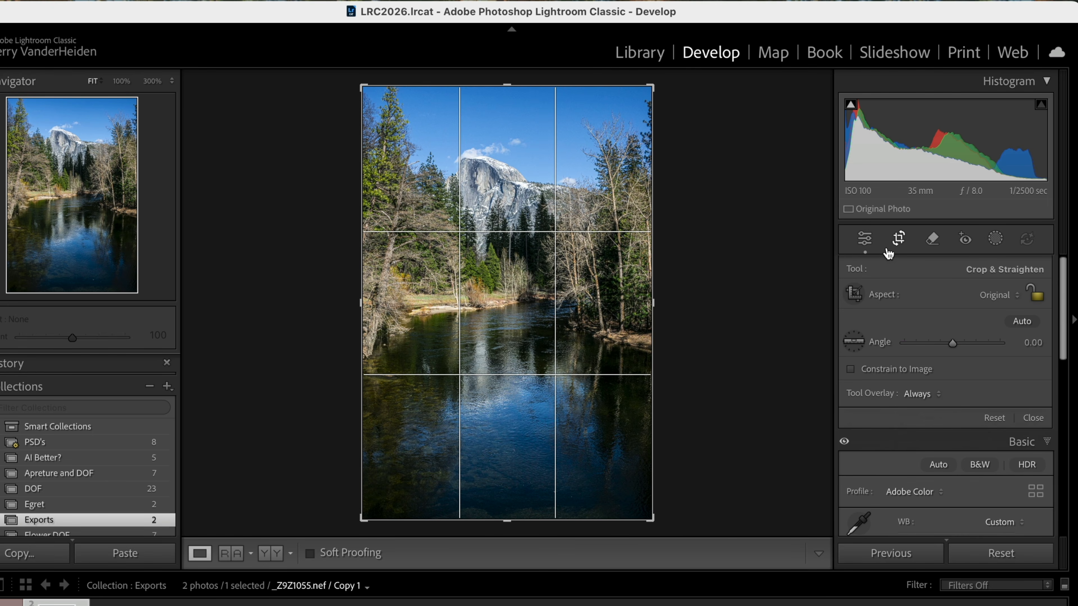
left_click(902, 242)
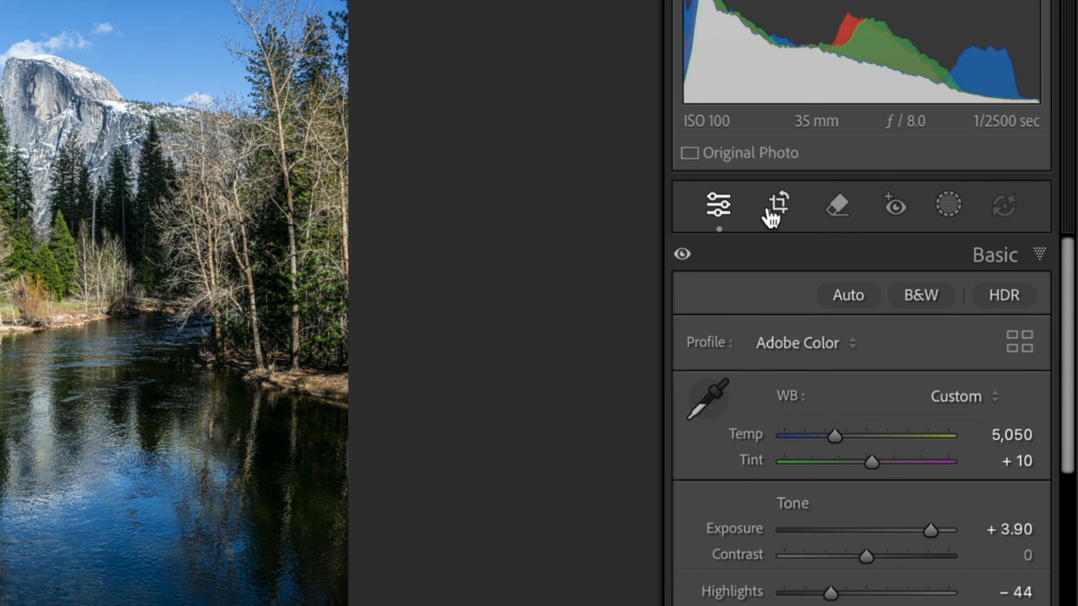
- Crop the river photo to a 1 x 1 aspect and shift the image down to include more sky above the mountain
left_click(771, 214)
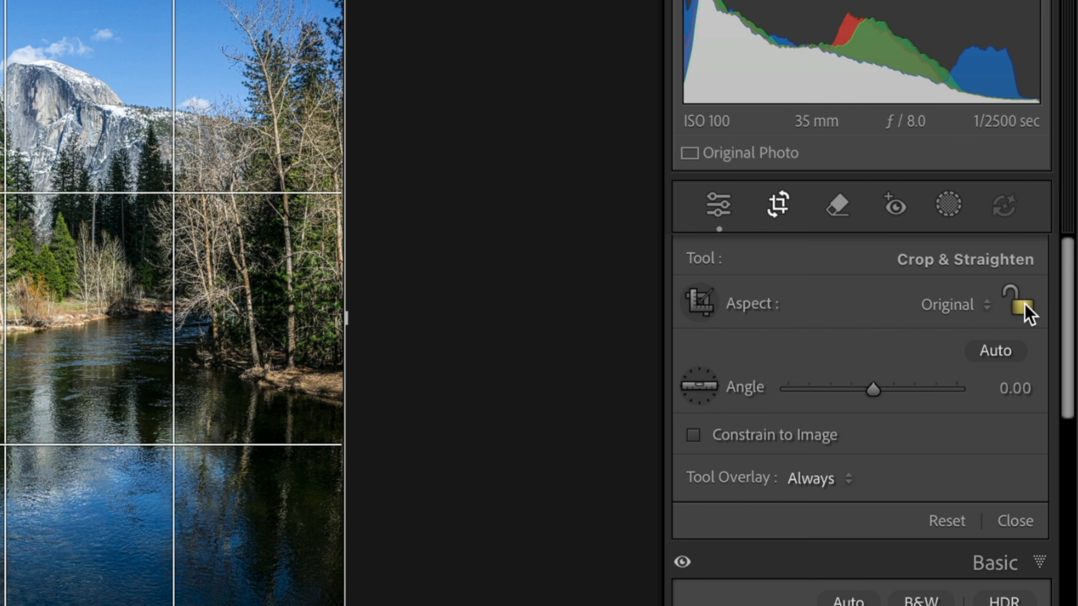
left_click(988, 310)
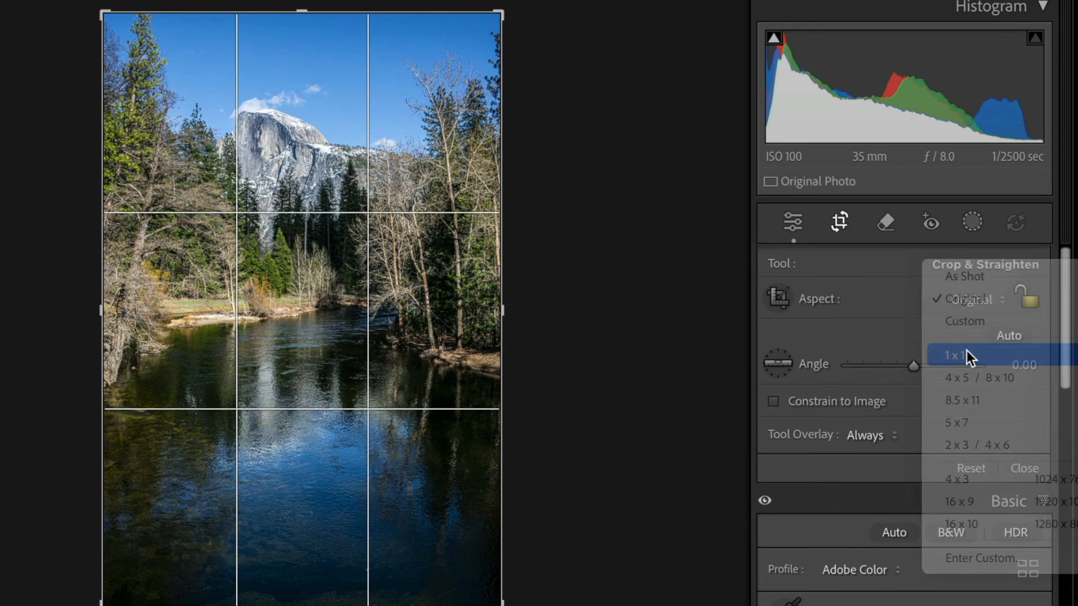
left_click(959, 355)
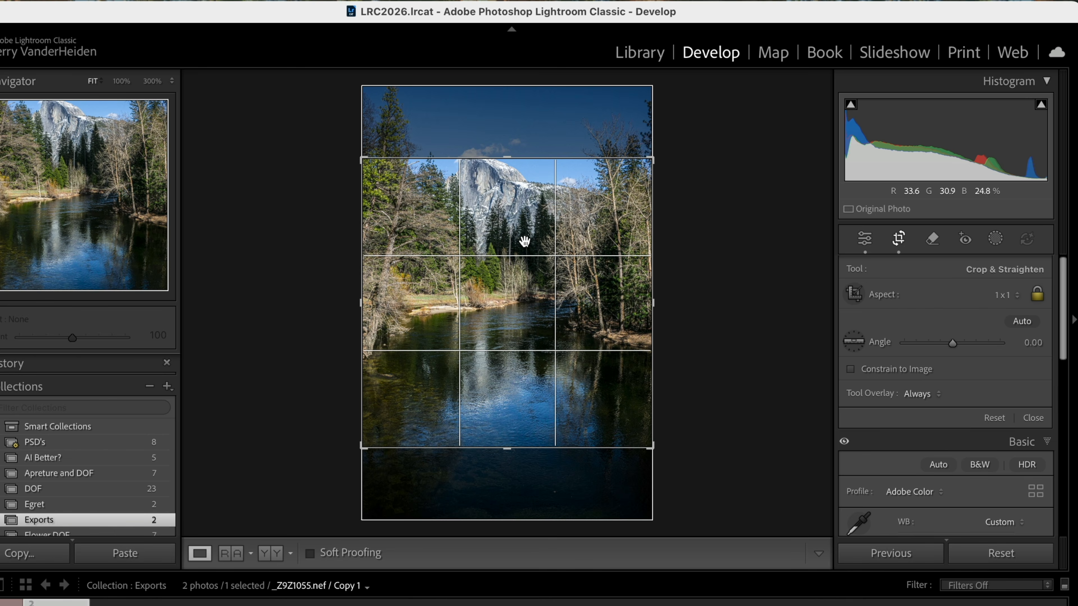
left_click_drag(525, 240, 520, 292)
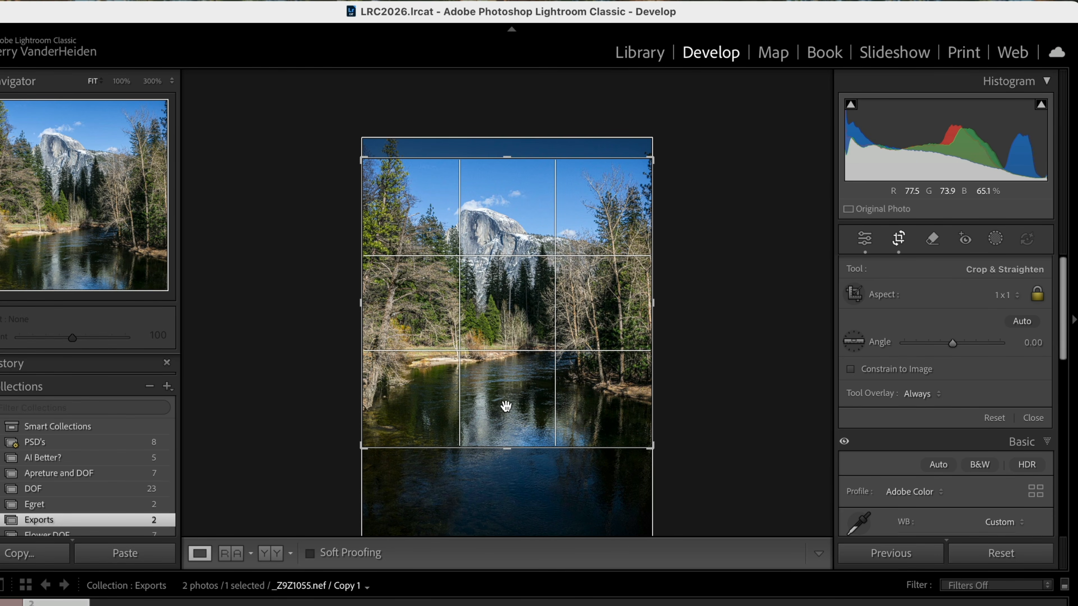
- Return the river photo's crop aspect to As Shot, close the crop and switch to the sunset beach photo
left_click(1018, 300)
left_click(1009, 239)
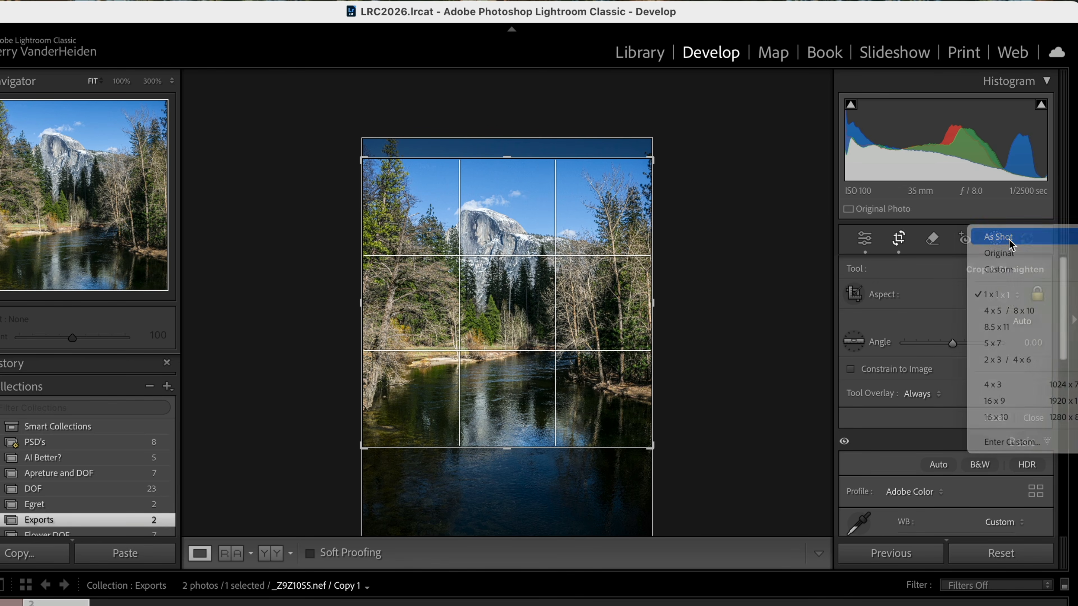
left_click(864, 239)
key("Right")
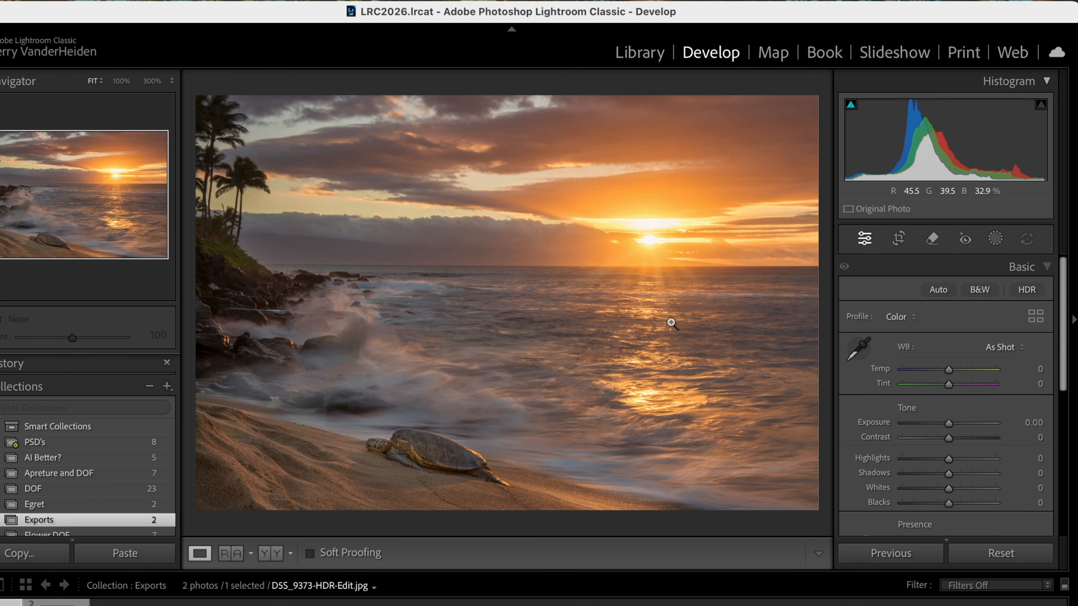
- Crop the sunset beach photo to a 1 x 1 aspect and reposition it to include the palm trees and the turtle
left_click(899, 239)
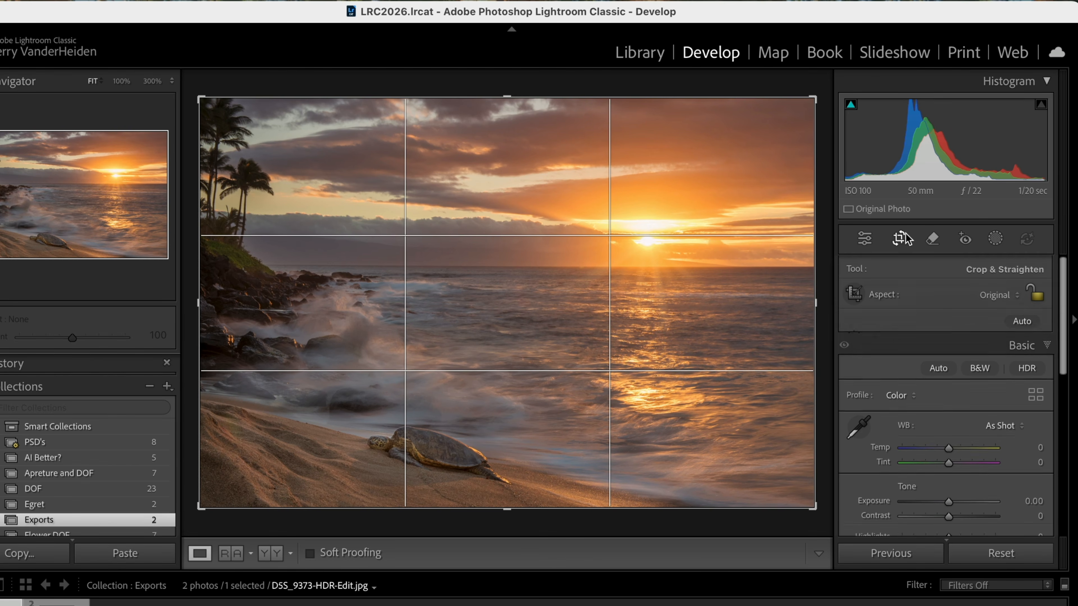
left_click(1017, 296)
left_click(989, 336)
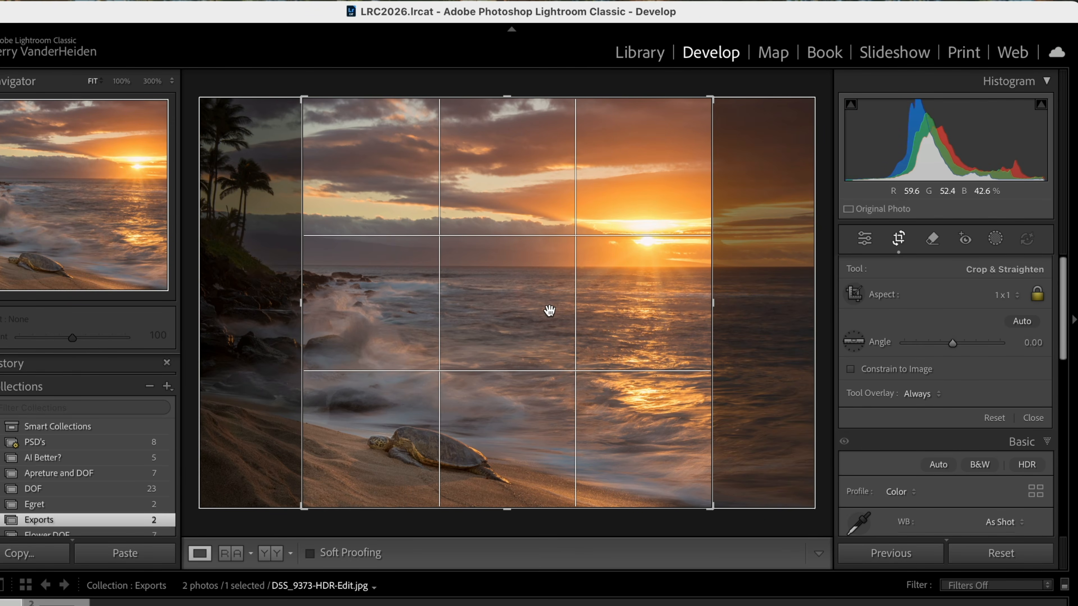
left_click_drag(484, 317, 583, 322)
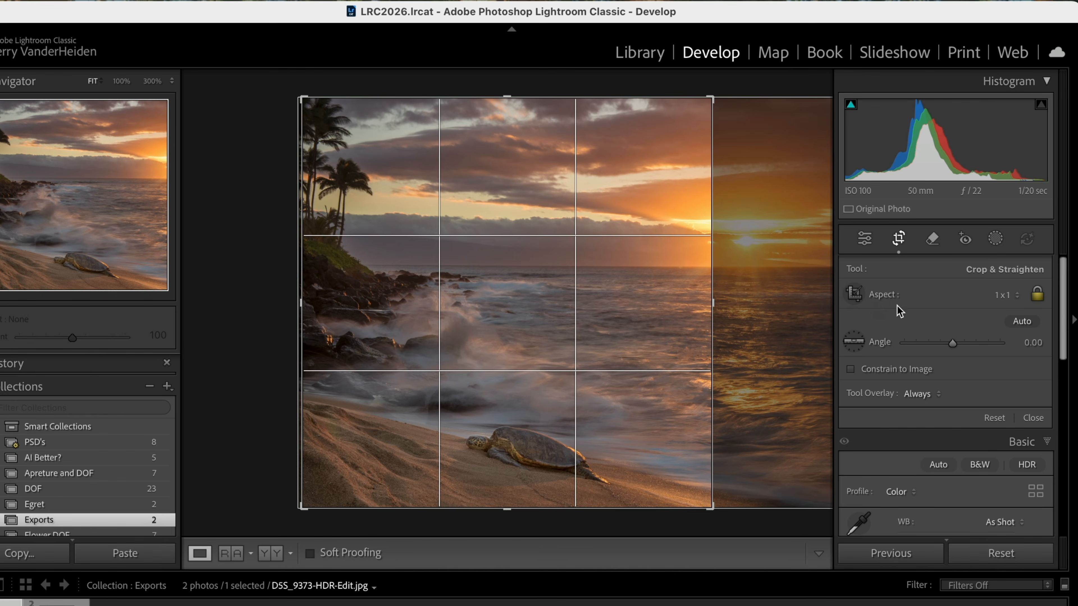
- Set the sunset photo's crop aspect to As Shot, trim the width slightly at the right edge and apply the crop
left_click(1018, 295)
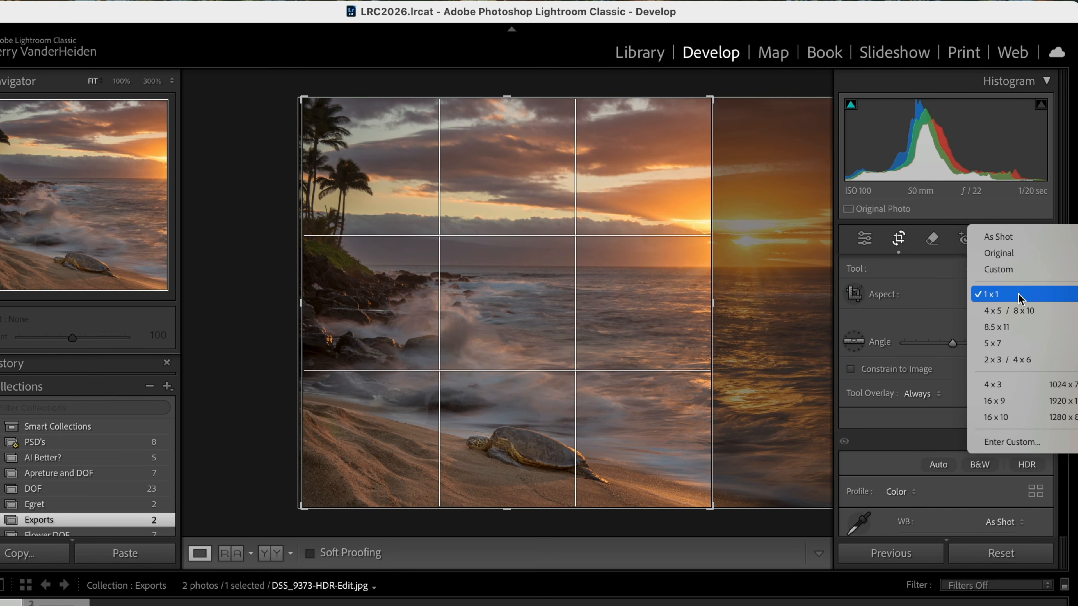
left_click(1000, 239)
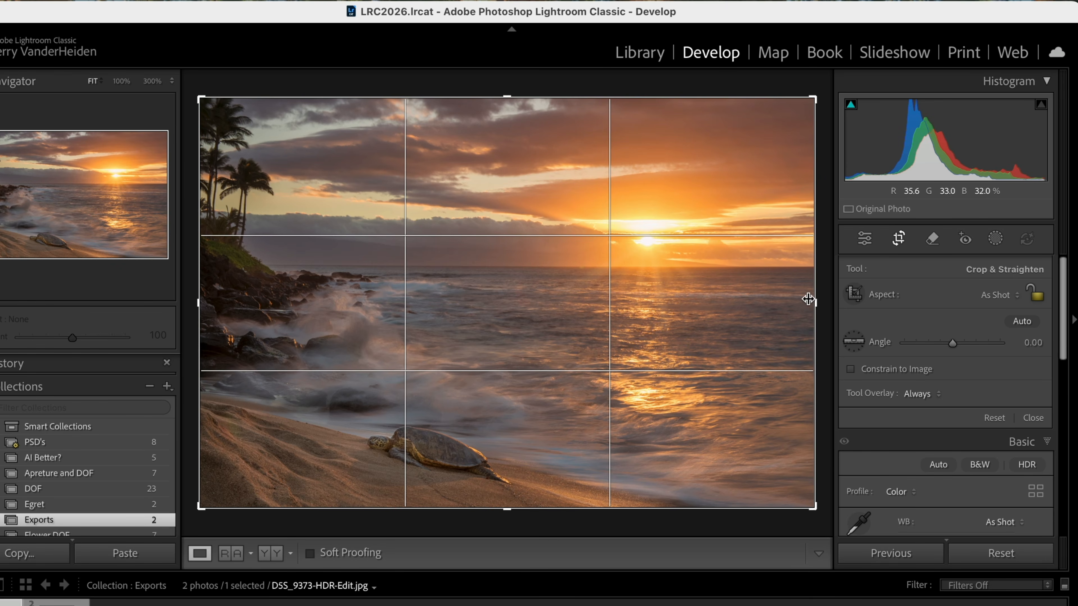
left_click_drag(814, 304, 805, 303)
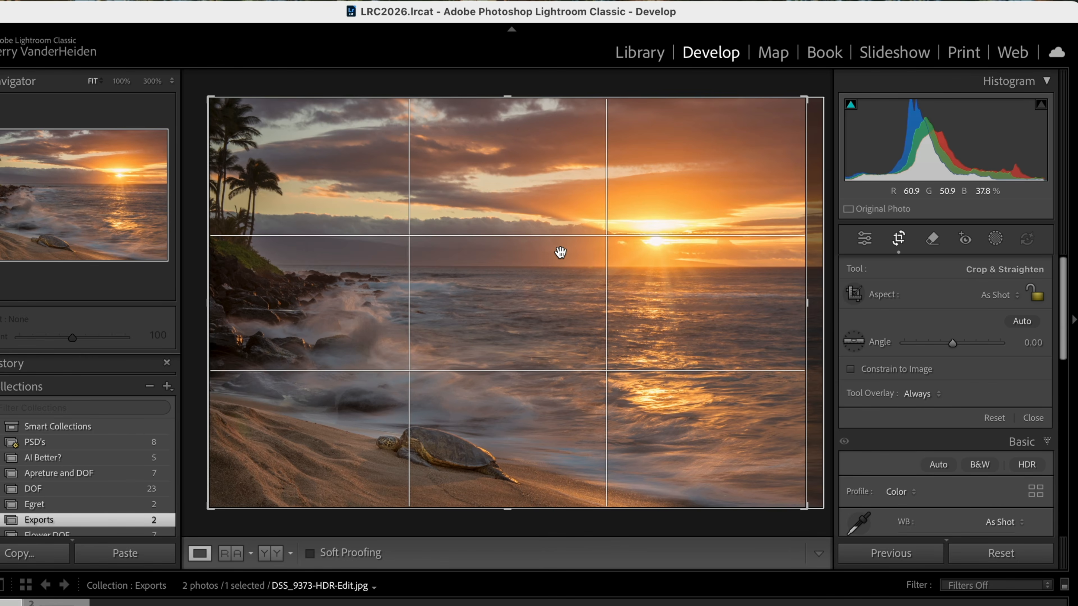
key("Return")
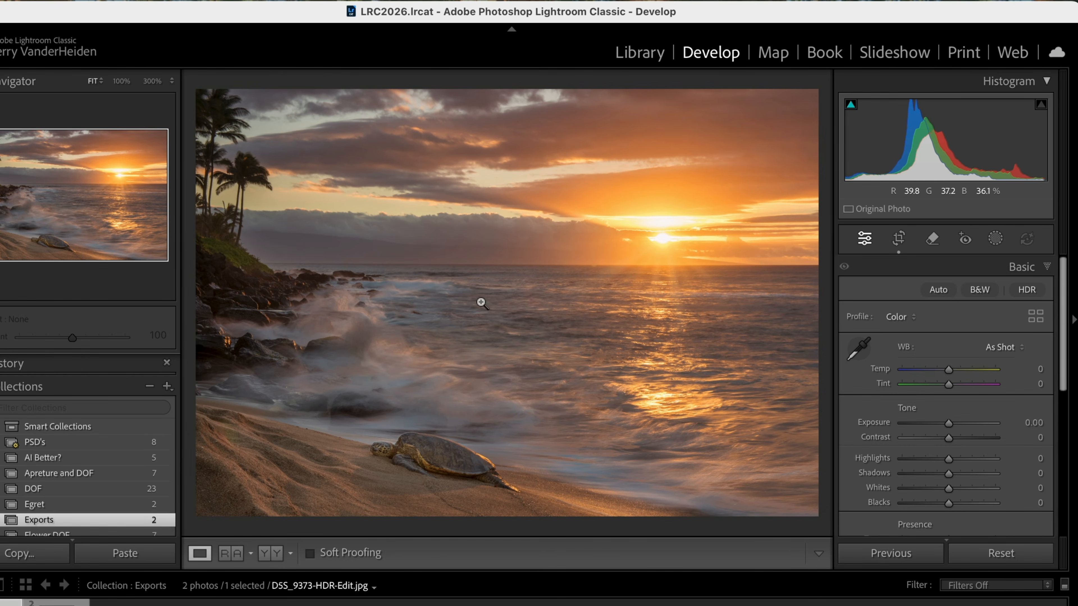
- Start exporting the sunset photo to the hard drive, with the Test Exports folder on the Desktop as the destination
right_click(460, 287)
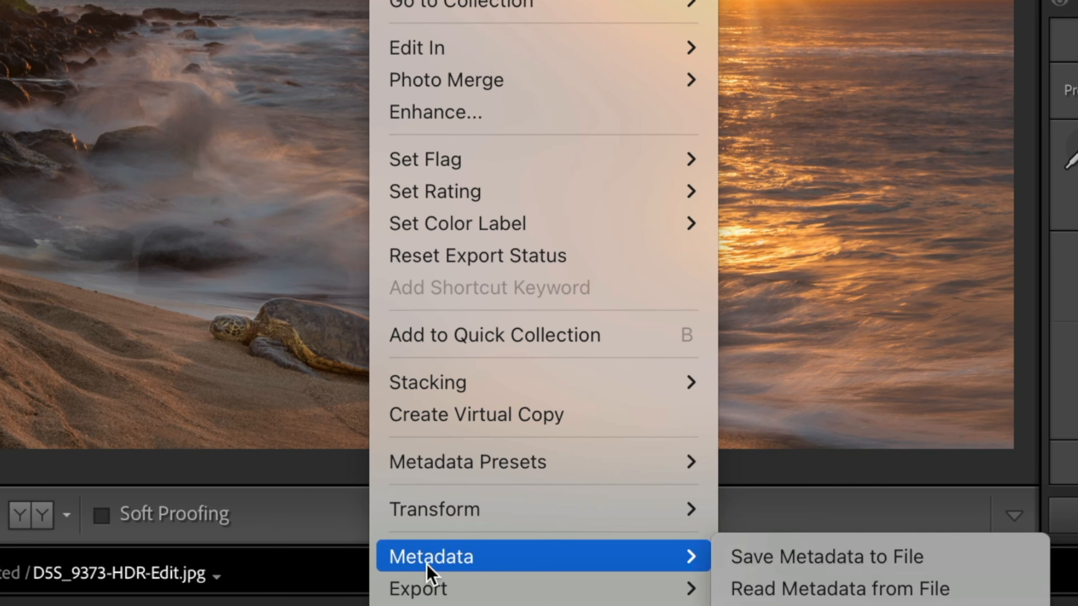
mouse_move(590, 584)
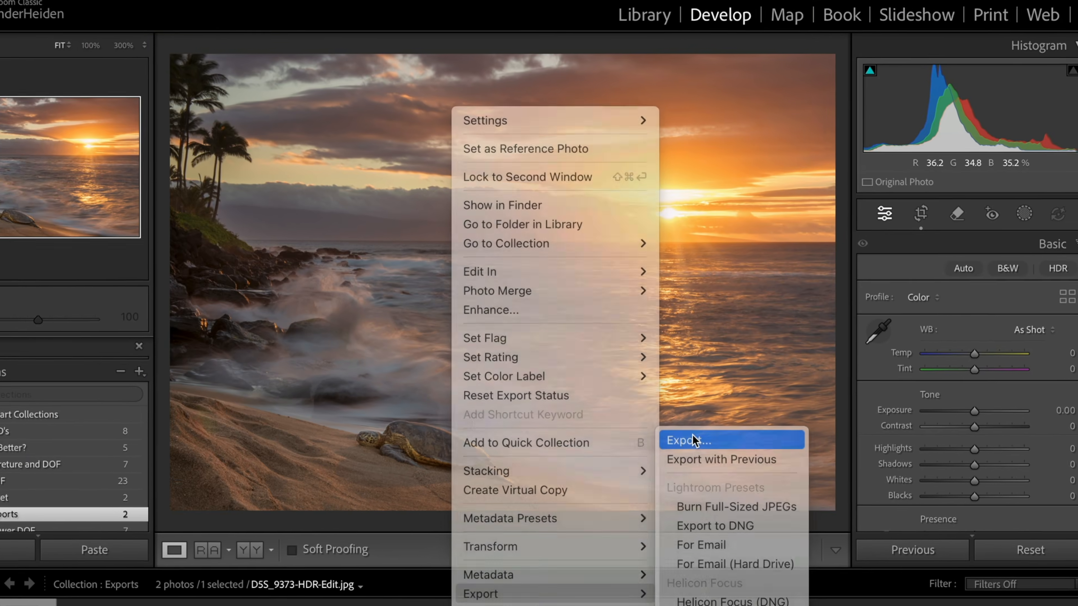
left_click(777, 332)
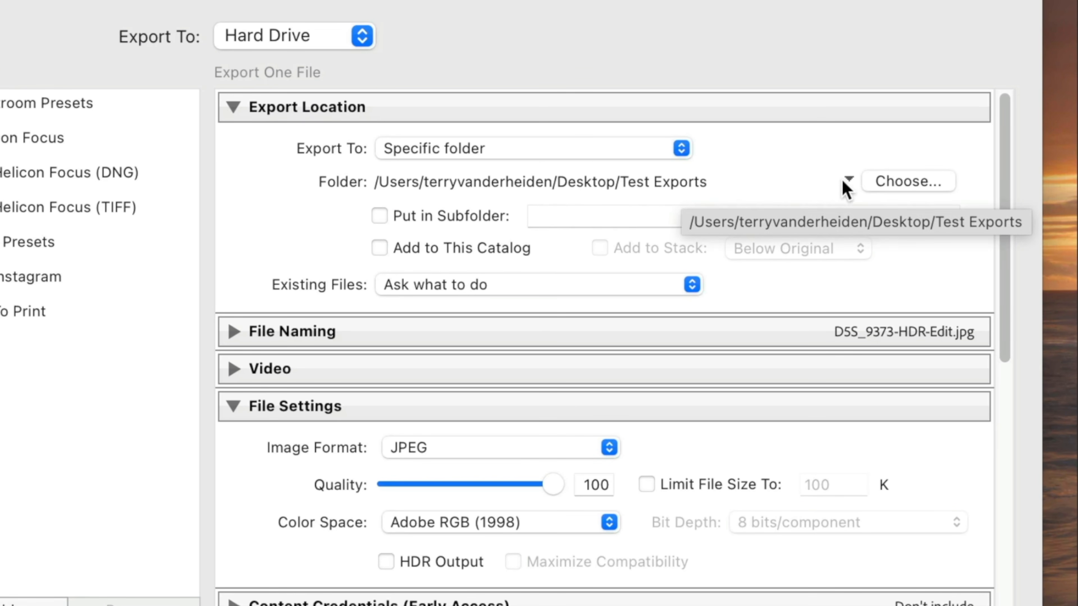
left_click(906, 187)
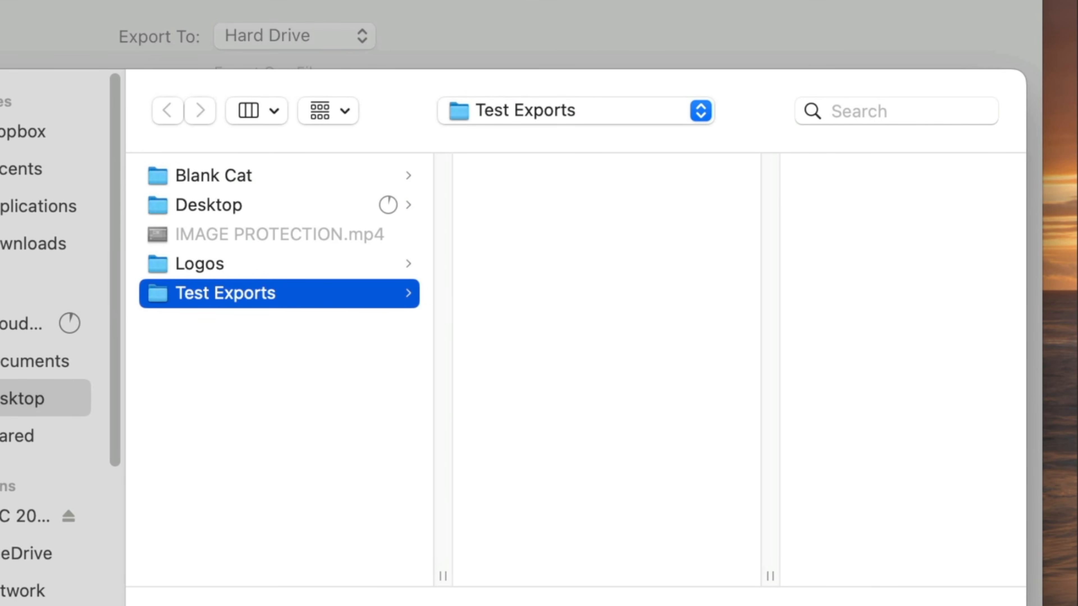
left_click(968, 605)
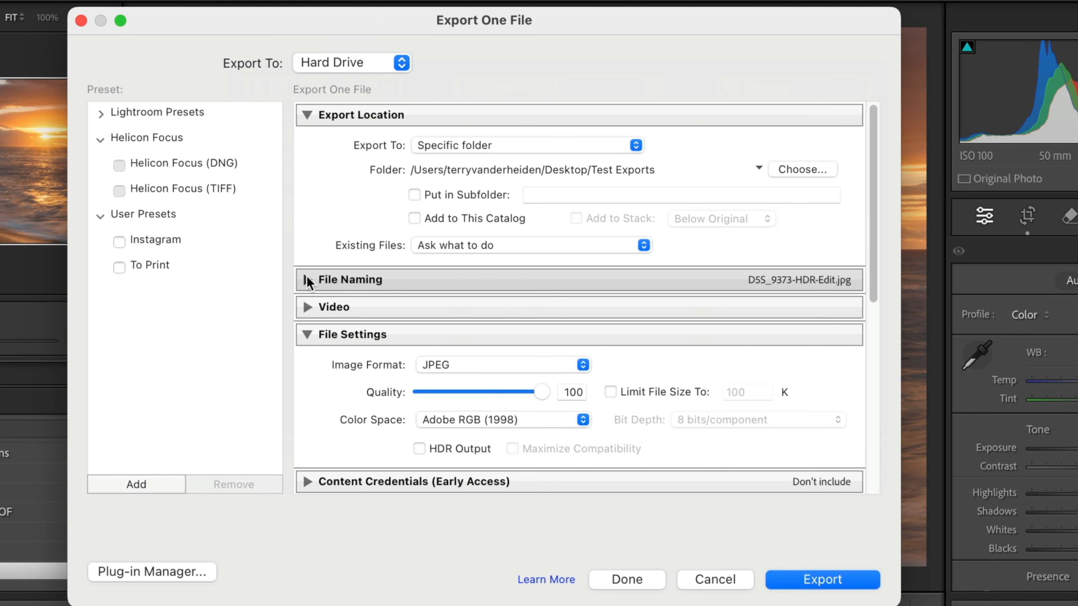
- Examine the File Naming options of the export and collapse them again
left_click(307, 280)
left_click(307, 279)
left_click(307, 280)
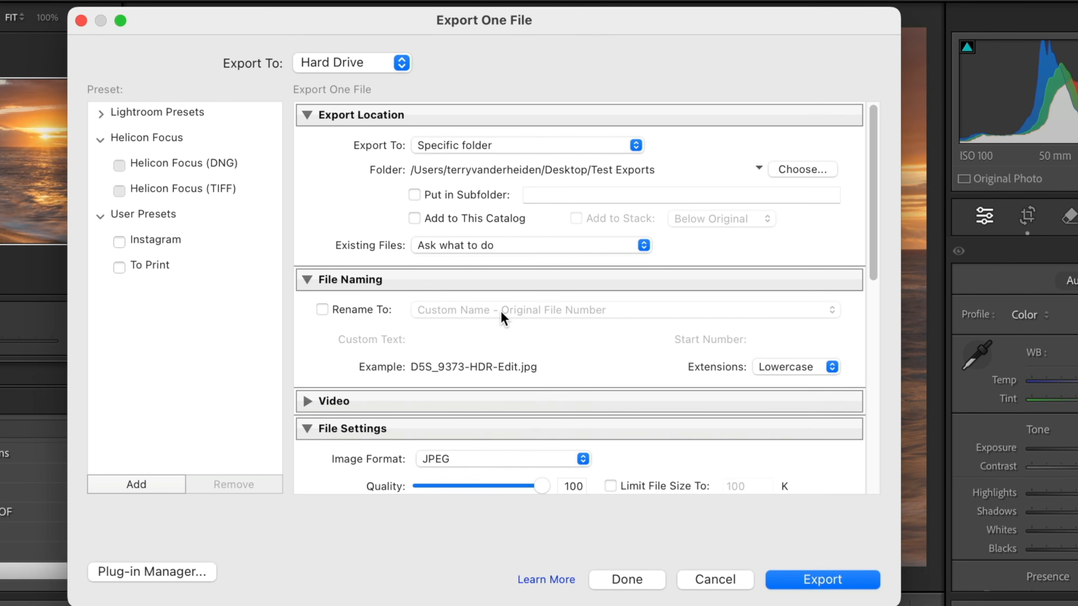
left_click(309, 275)
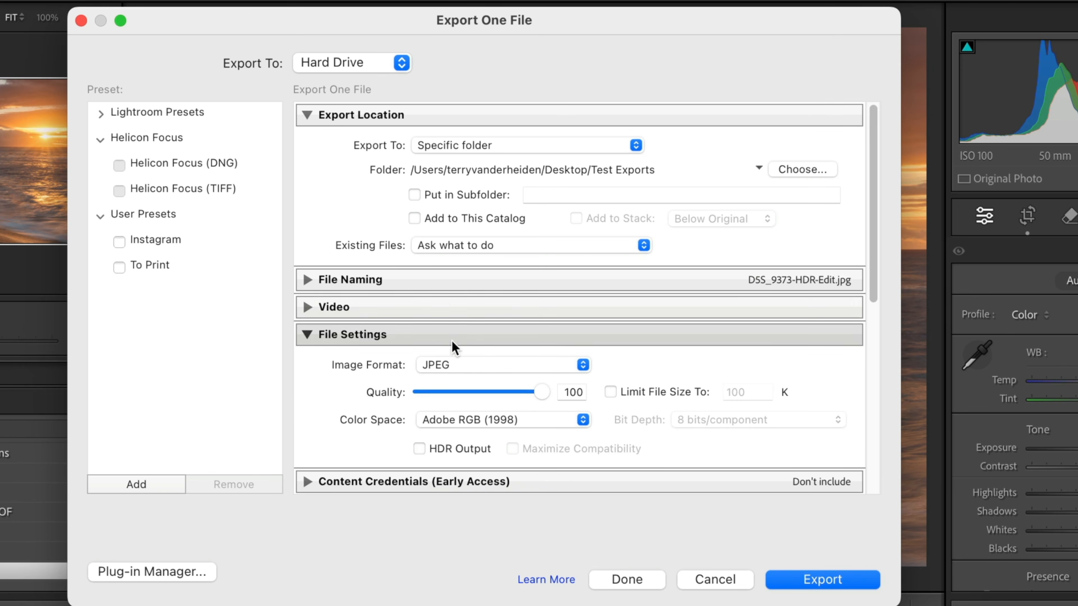
- Configure the export's file settings as JPEG with quality 100 and the sRGB IEC61966-2.1 color space
scroll(450, 340, "down", 5)
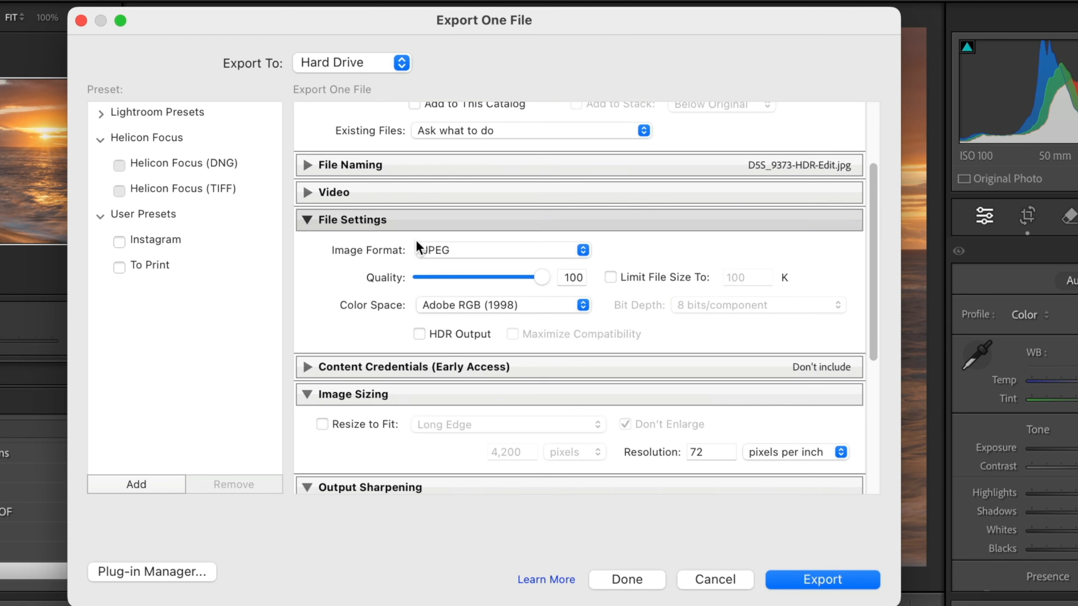
left_click(583, 251)
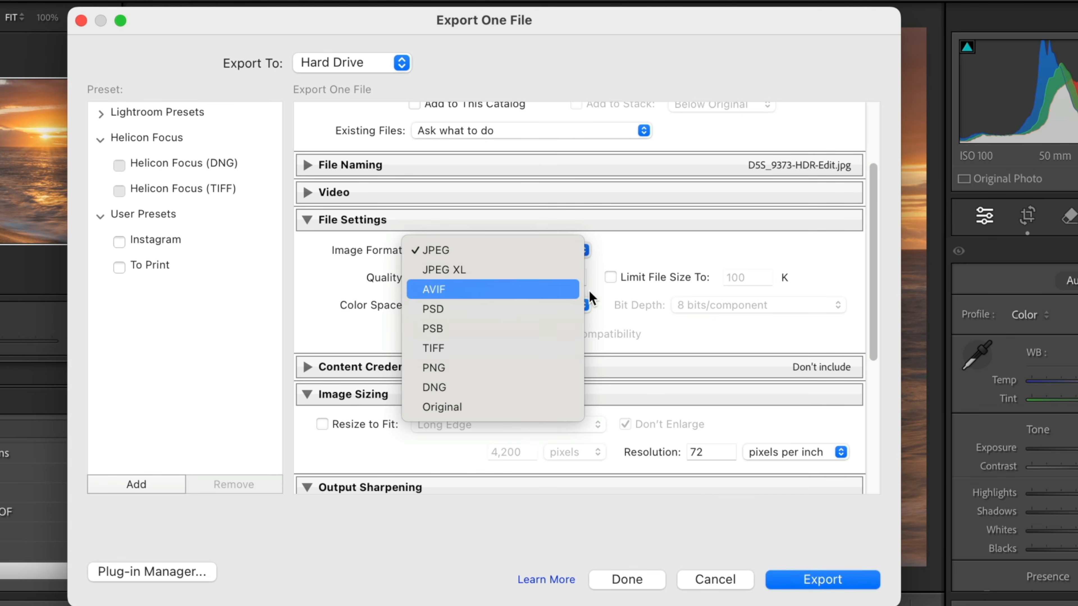
left_click(487, 252)
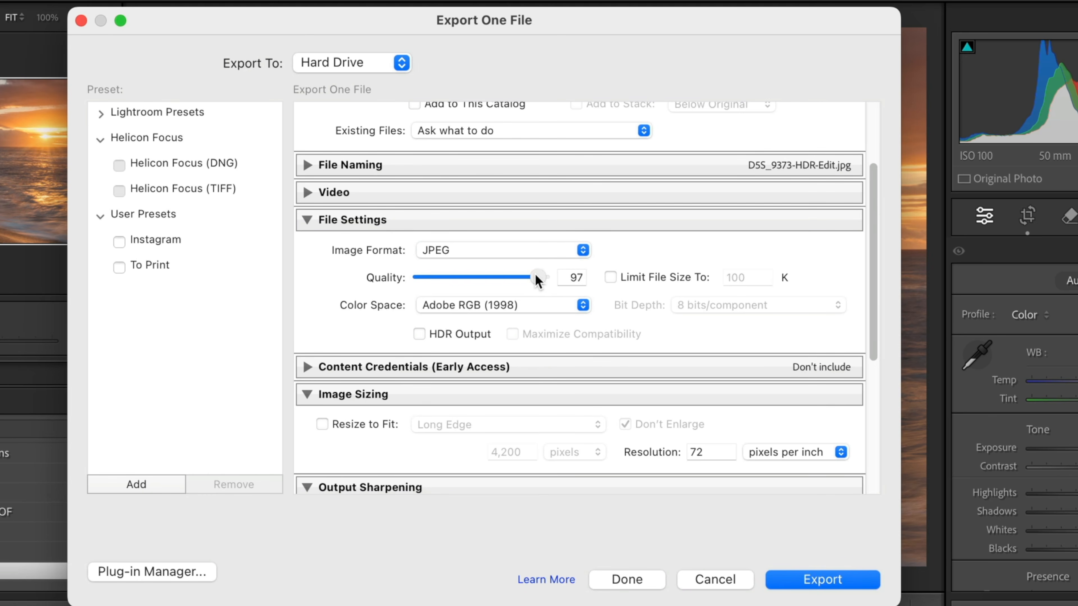
left_click_drag(480, 275, 547, 281)
left_click(583, 305)
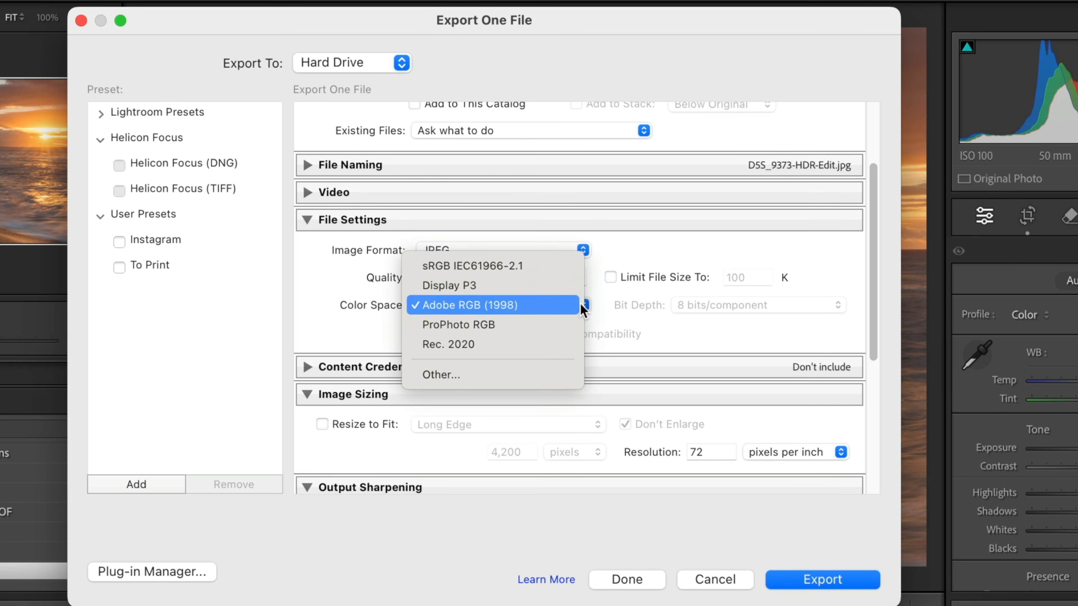
left_click(511, 267)
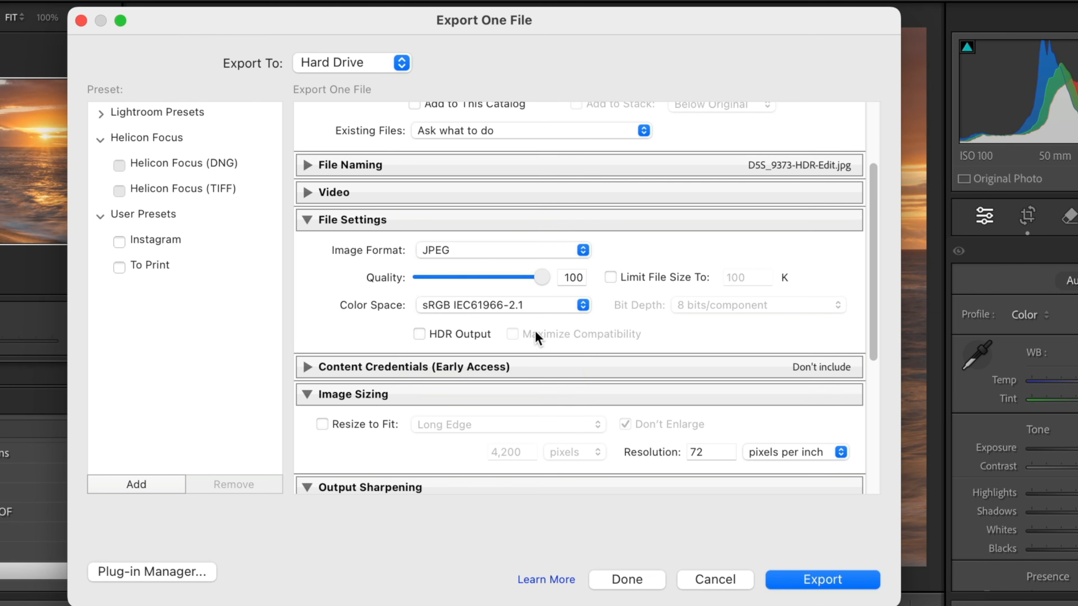
- Enable Resize to Fit for the exported photo in the Image Sizing settings
scroll(539, 302, "down", 2)
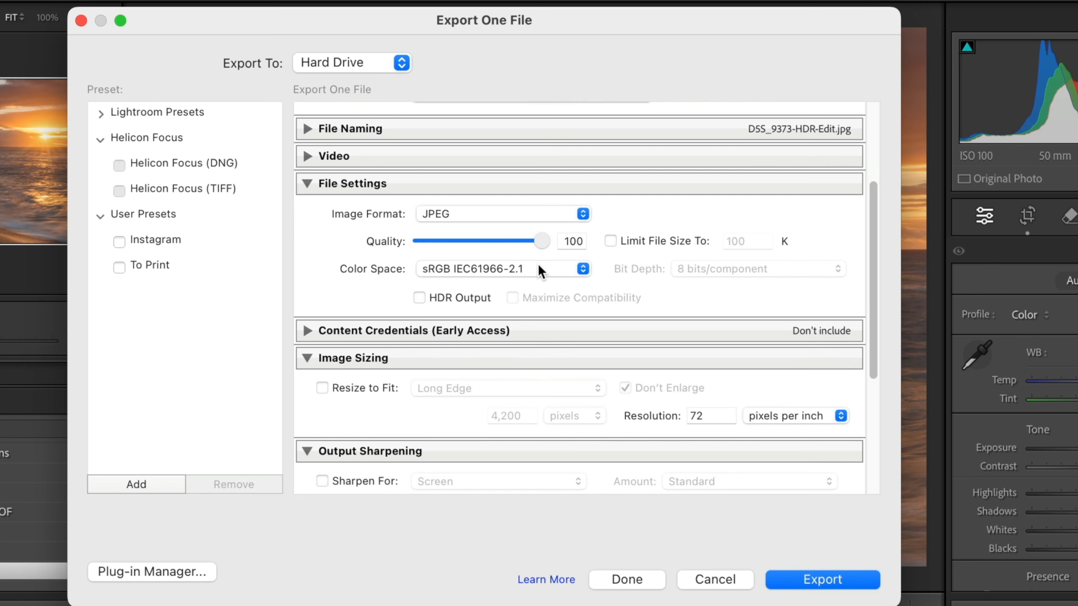
scroll(508, 272, "down", 1)
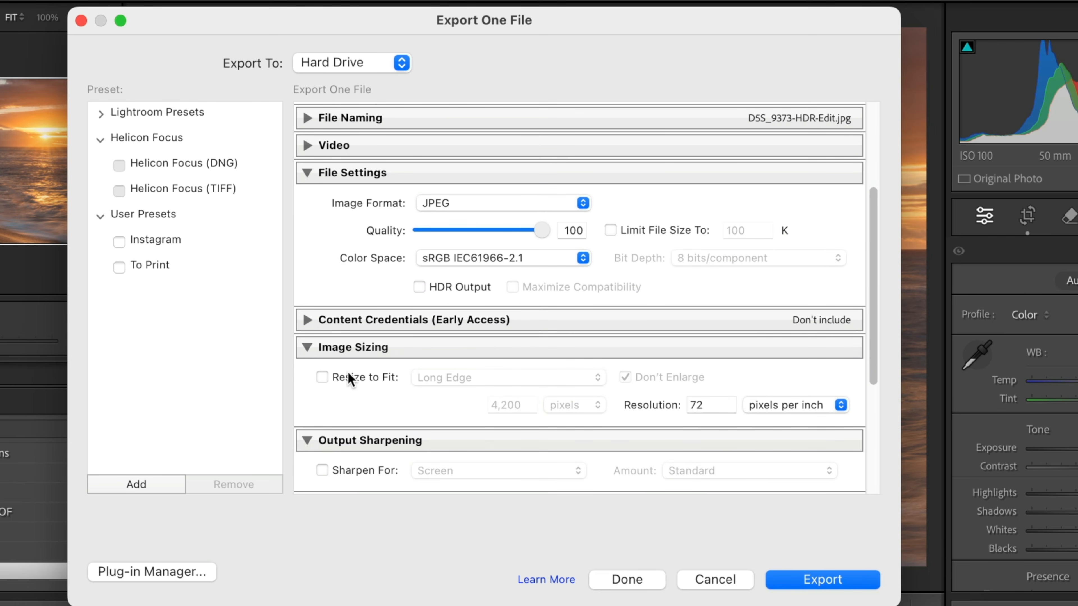
scroll(299, 362, "down", 4)
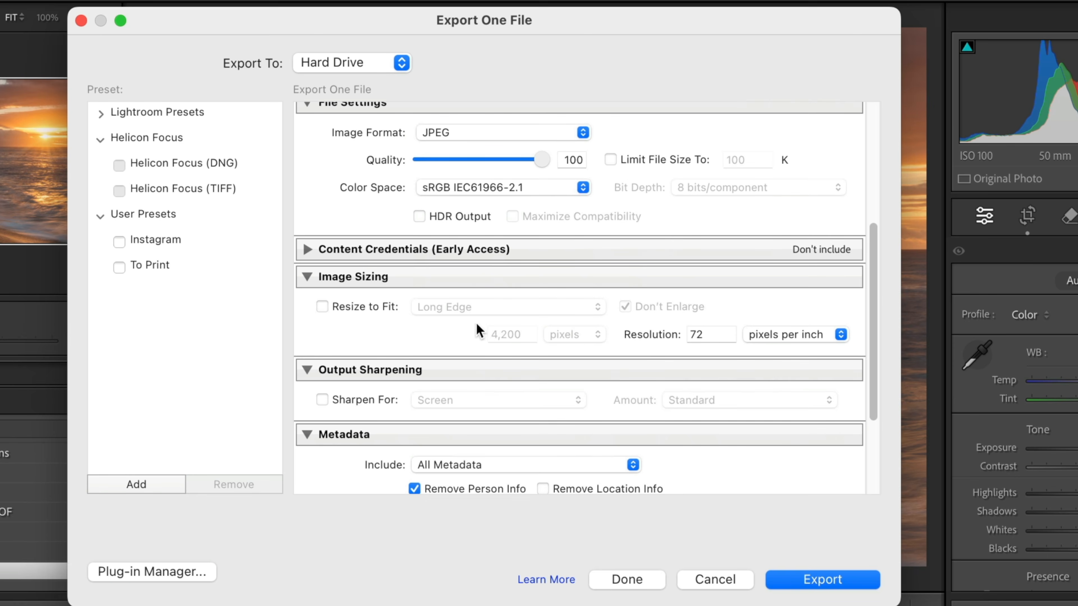
double_click(708, 334)
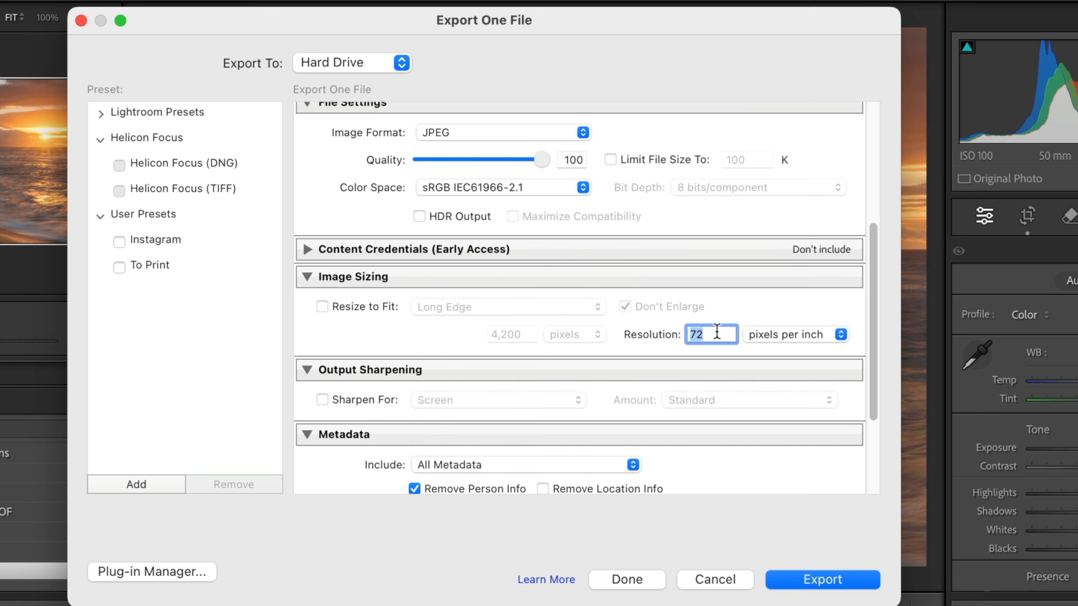
left_click(321, 305)
- Set the export's resize method to Long Edge with a length of 1080 pixels
left_click(599, 307)
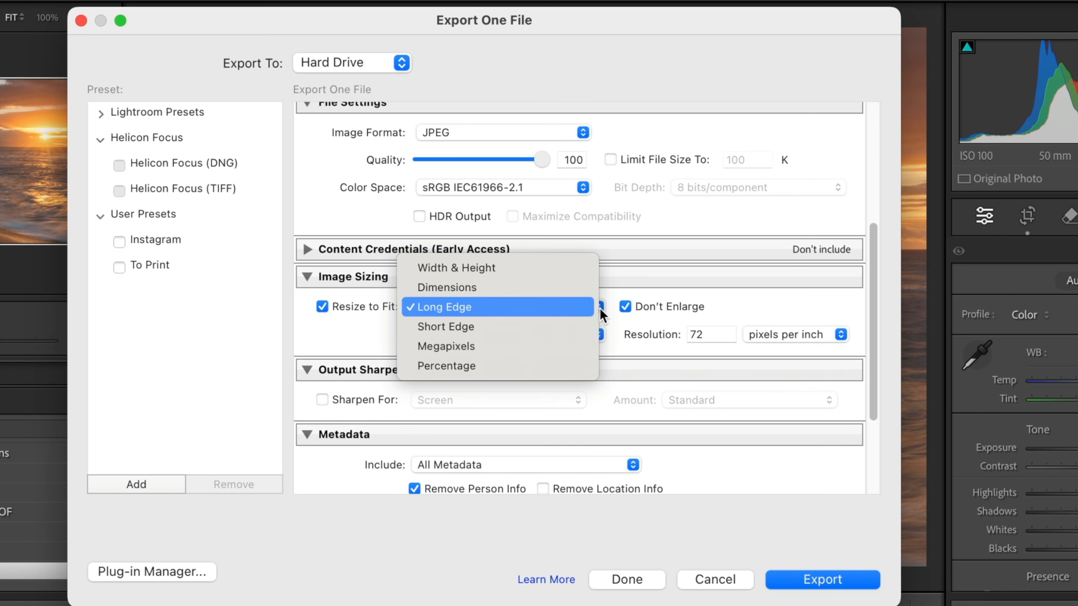
left_click(528, 262)
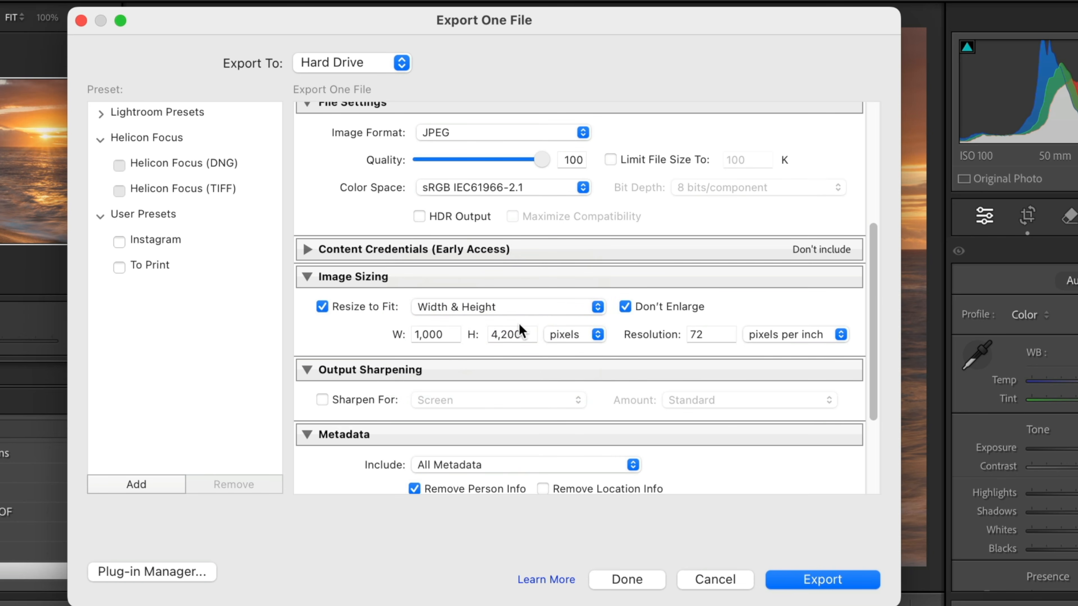
left_click(593, 306)
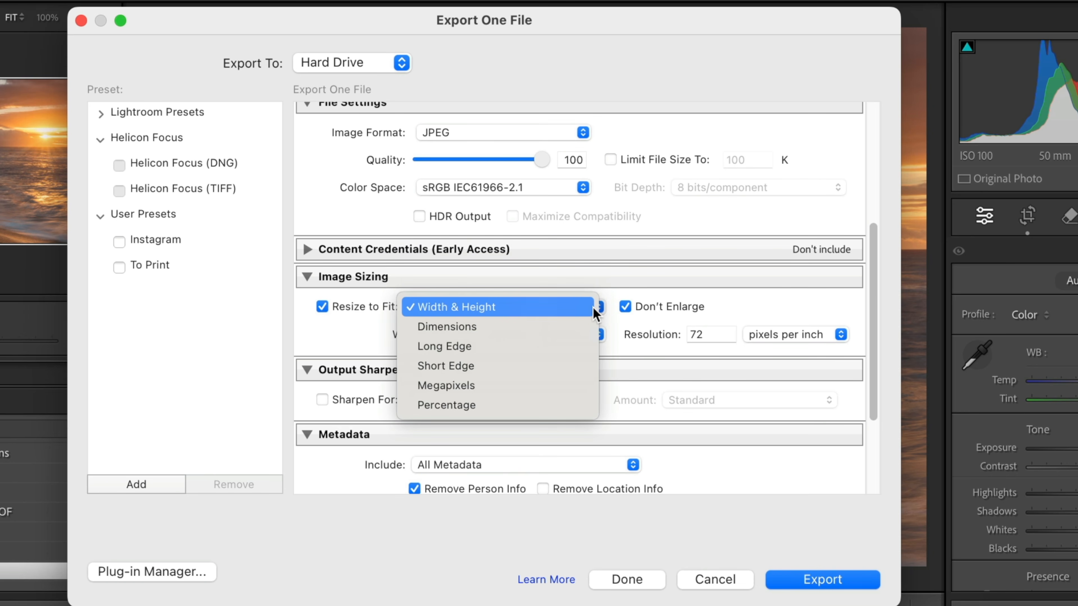
left_click(478, 346)
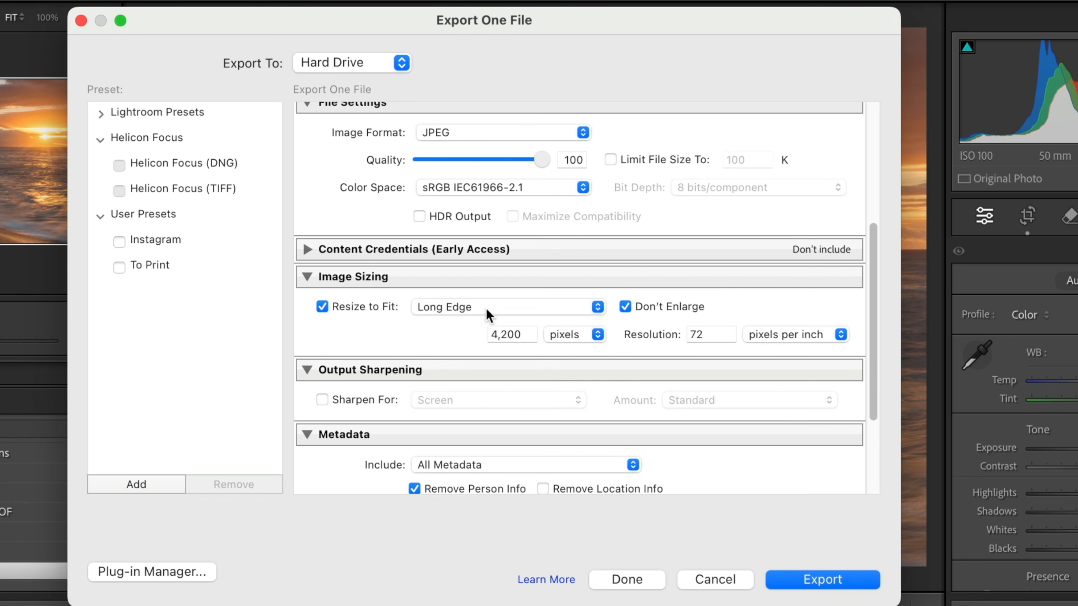
left_click(524, 332)
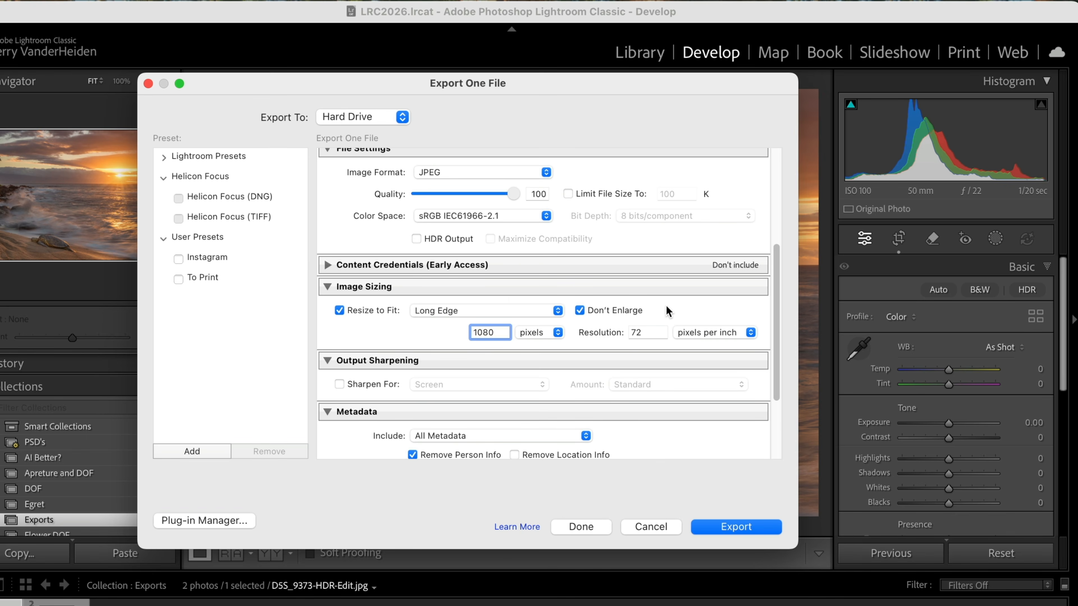
left_click(432, 335)
- Enable output sharpening for Screen at the Standard amount and limit the exported metadata to Copyright & Contact Info Only
scroll(393, 334, "down", 4)
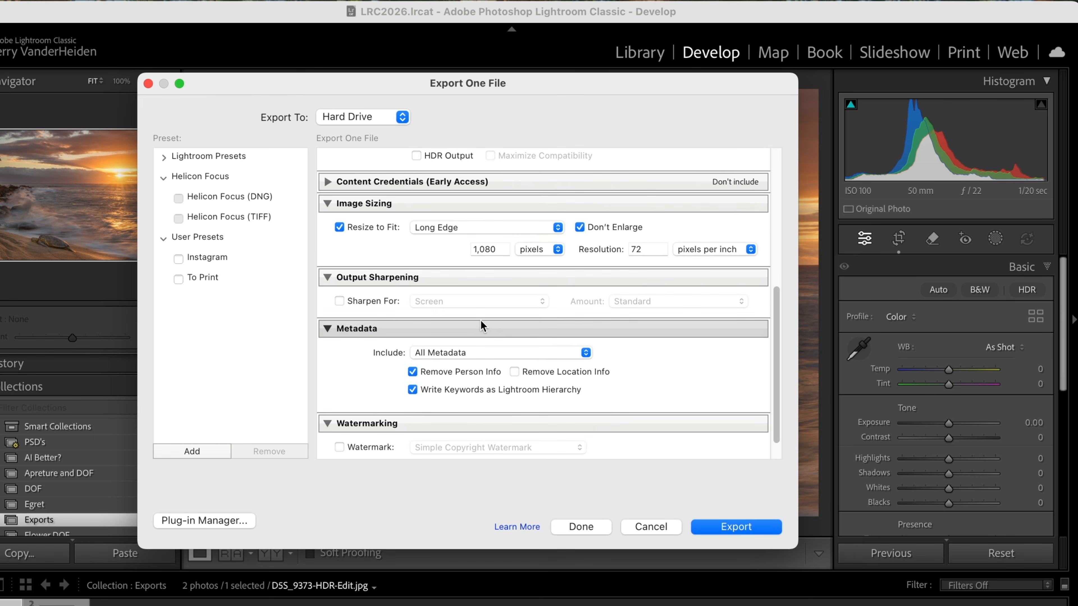
left_click(340, 301)
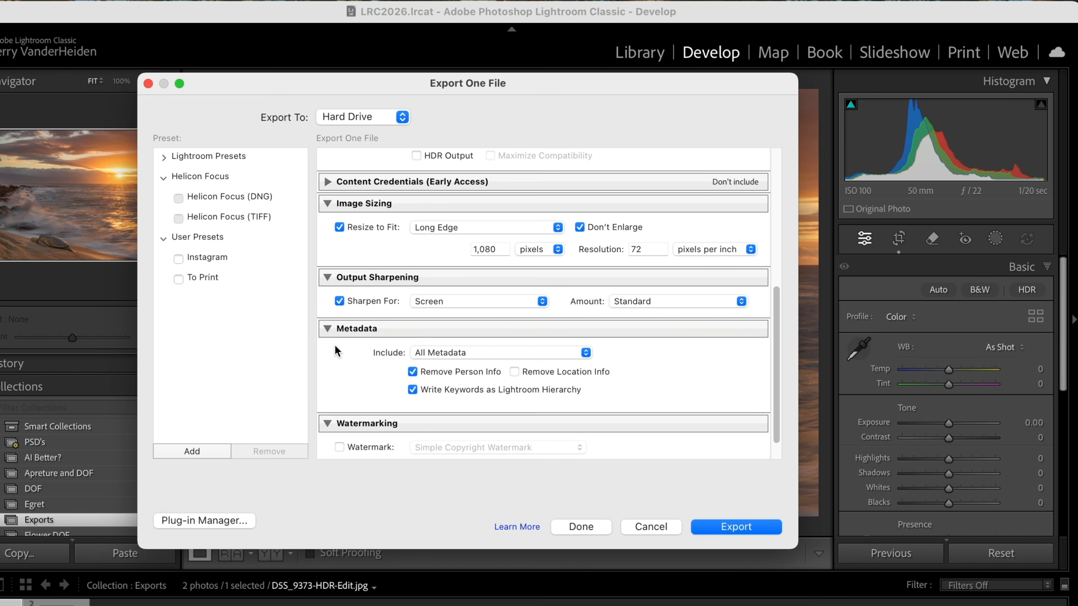
left_click(585, 354)
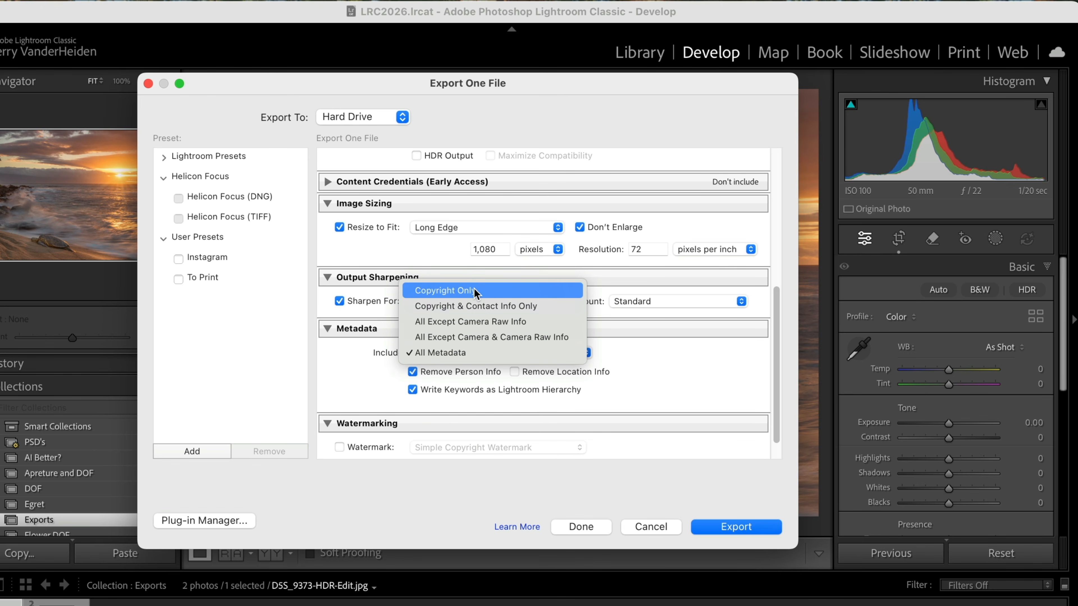
left_click(471, 309)
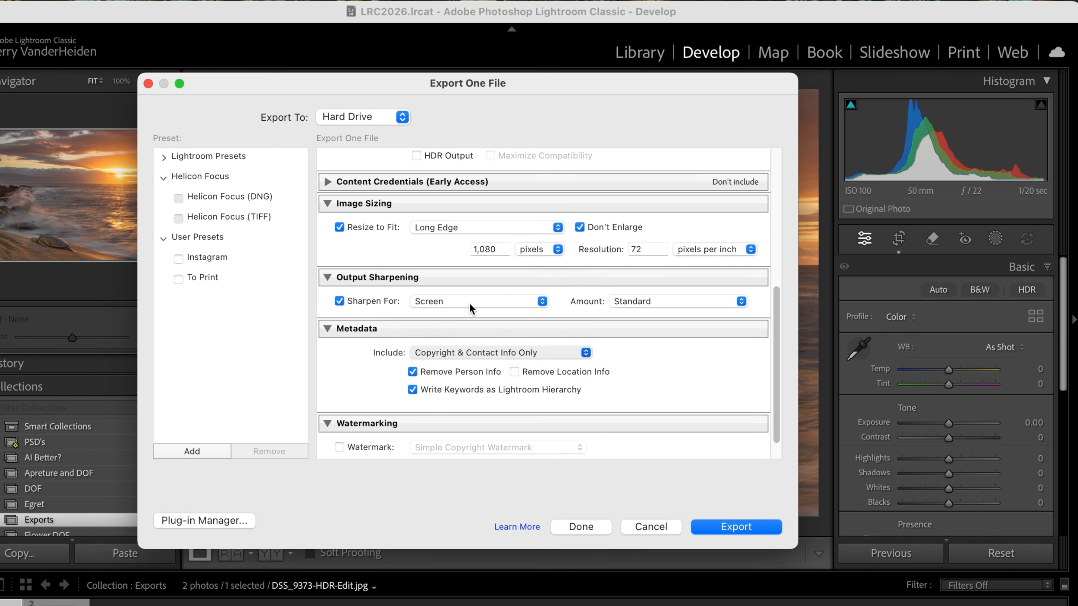
left_click(585, 353)
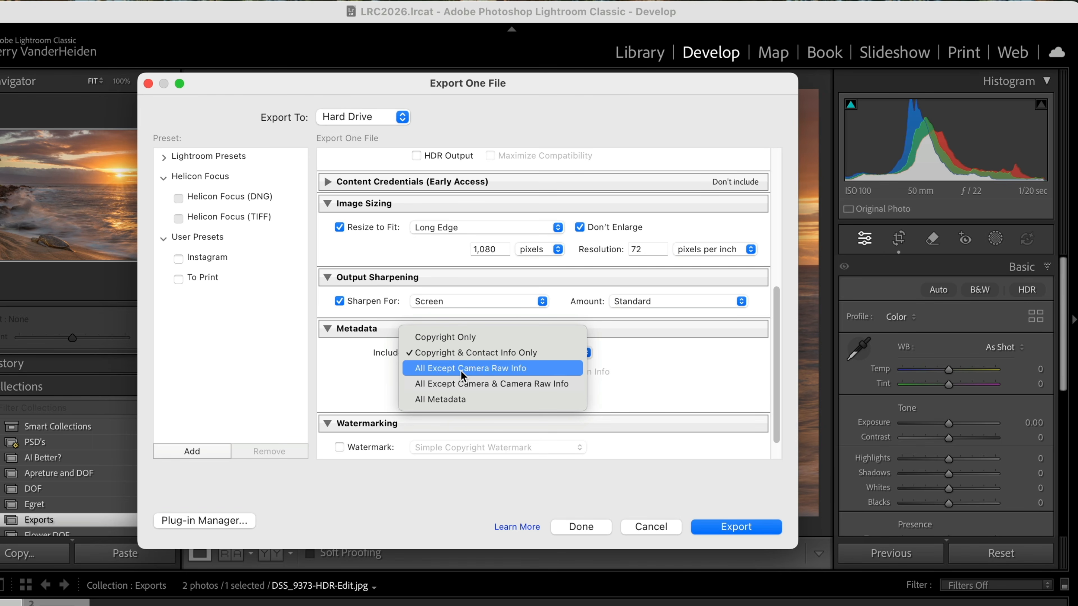
left_click(470, 353)
scroll(341, 418, "down", 2)
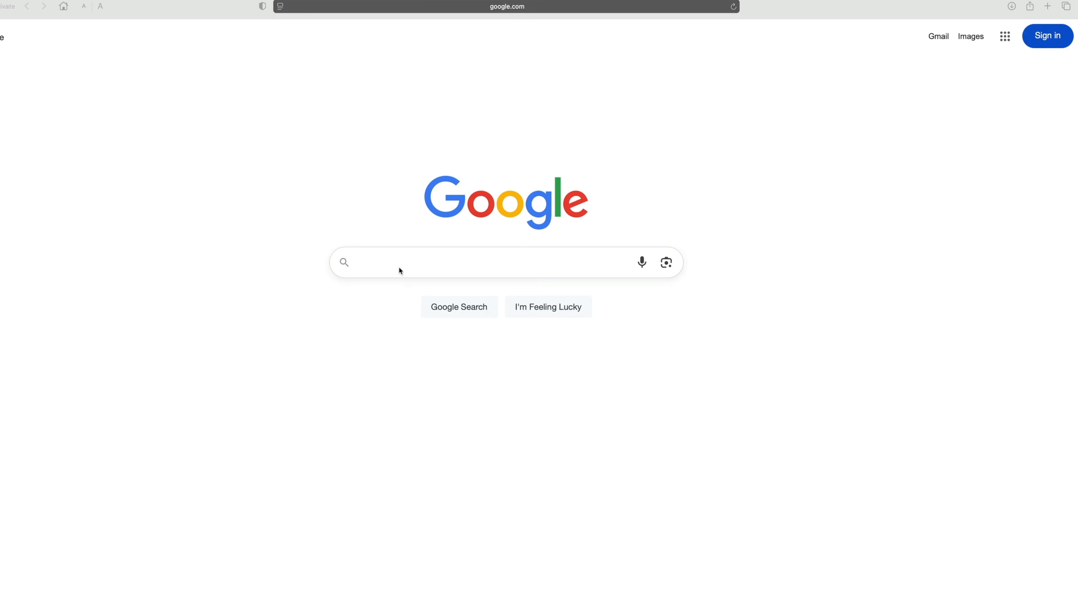
- Switch to the web browser, open imagelight.com and go to the site's Subscribe page
left_click(399, 269)
type("Imagelight.com")
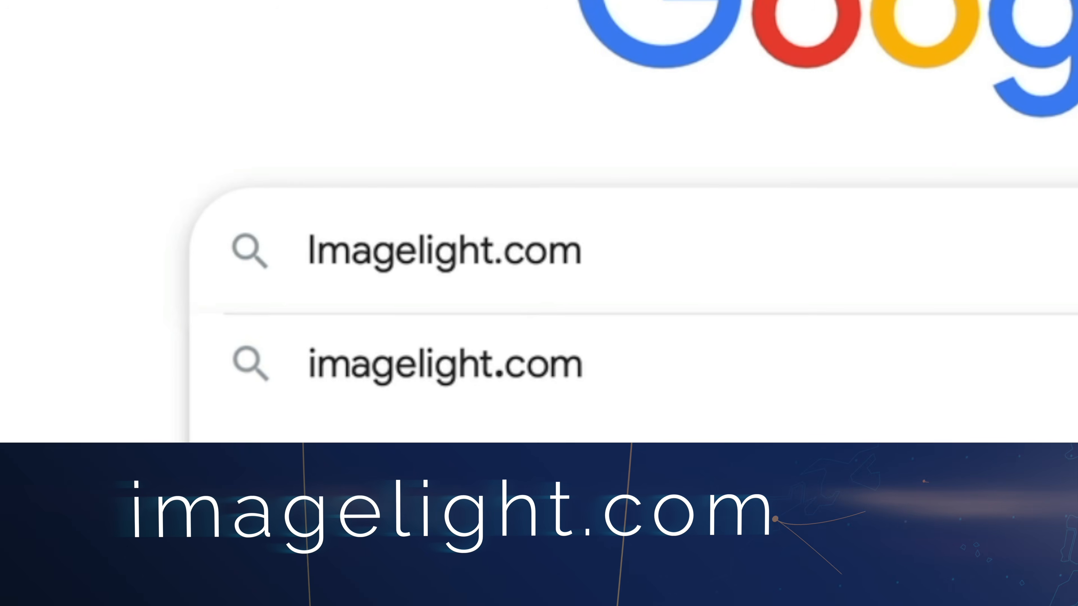
key("Return")
left_click(80, 186)
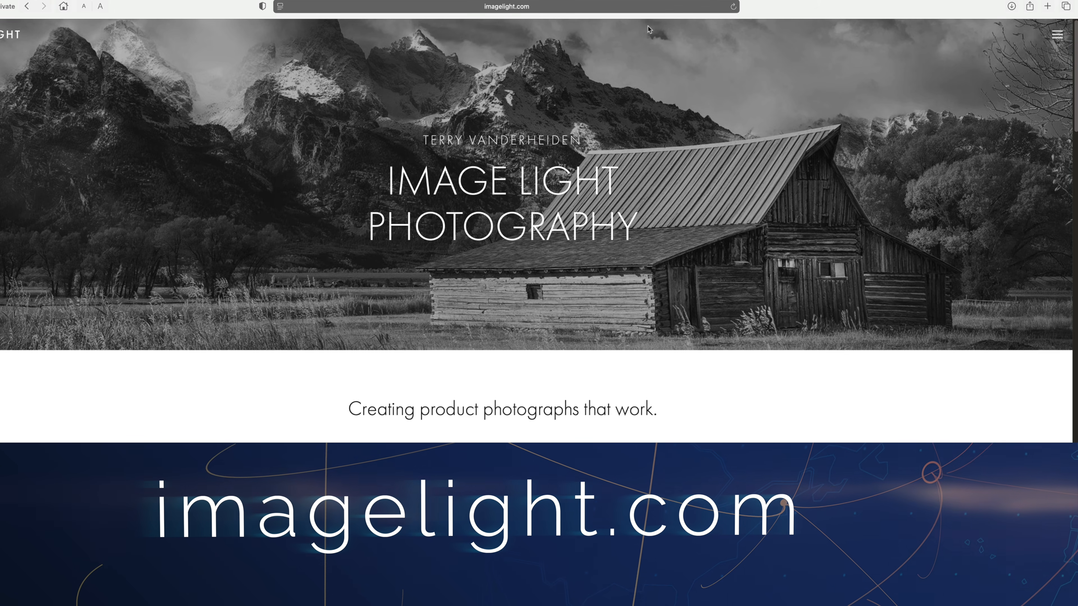
left_click(1059, 39)
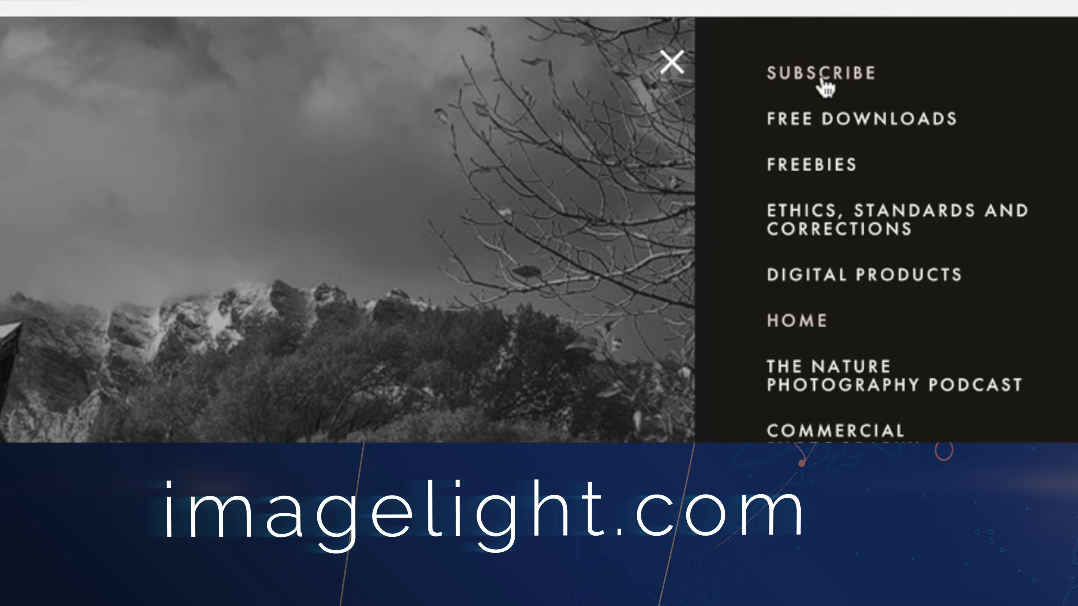
left_click(990, 39)
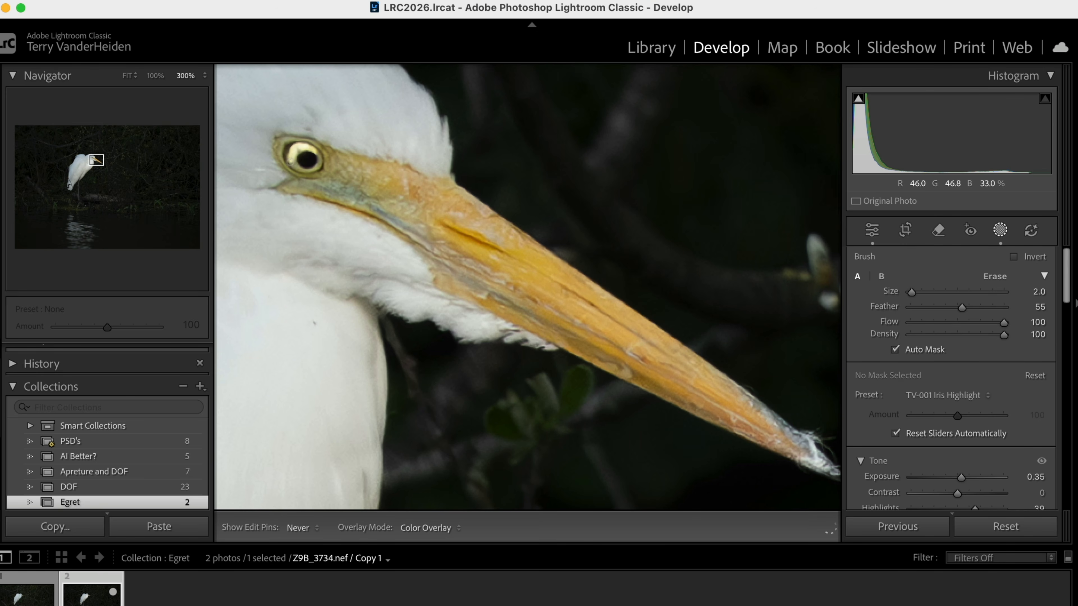
- Switch to Lightroom Classic, brush a new TV-001 Iris Highlight mask over the egret's eye and expand the mask list
left_click(297, 165)
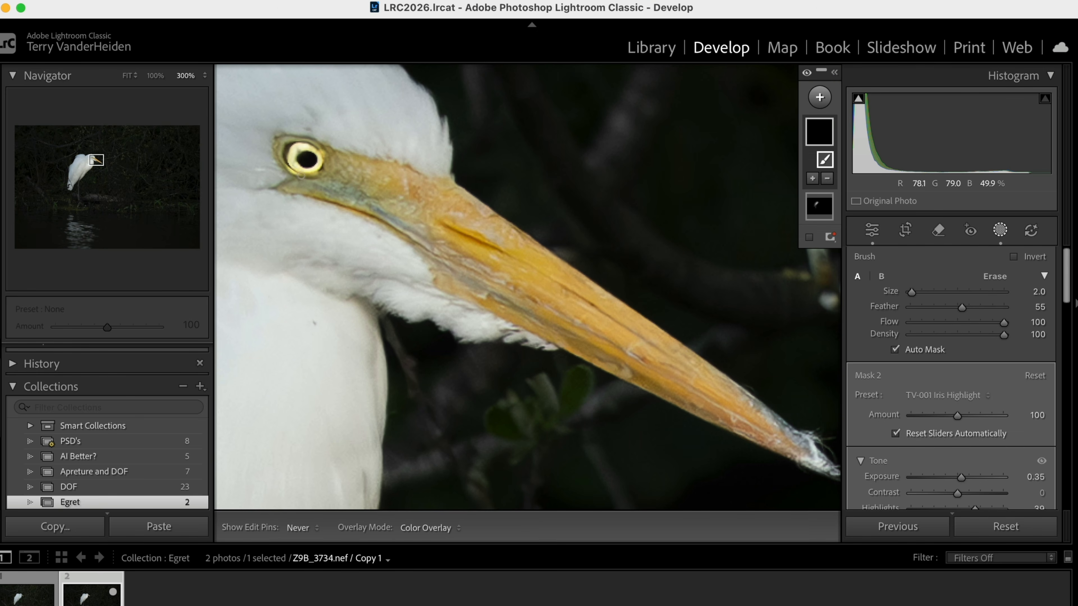
left_click(834, 72)
left_click(730, 202)
left_click(802, 344)
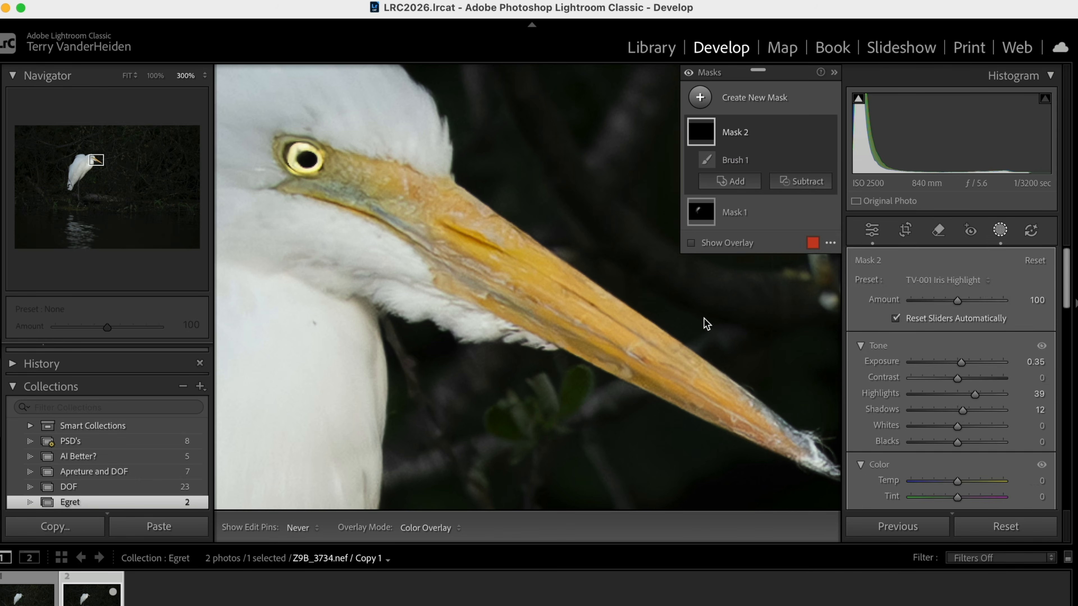
left_click_drag(321, 175, 313, 176)
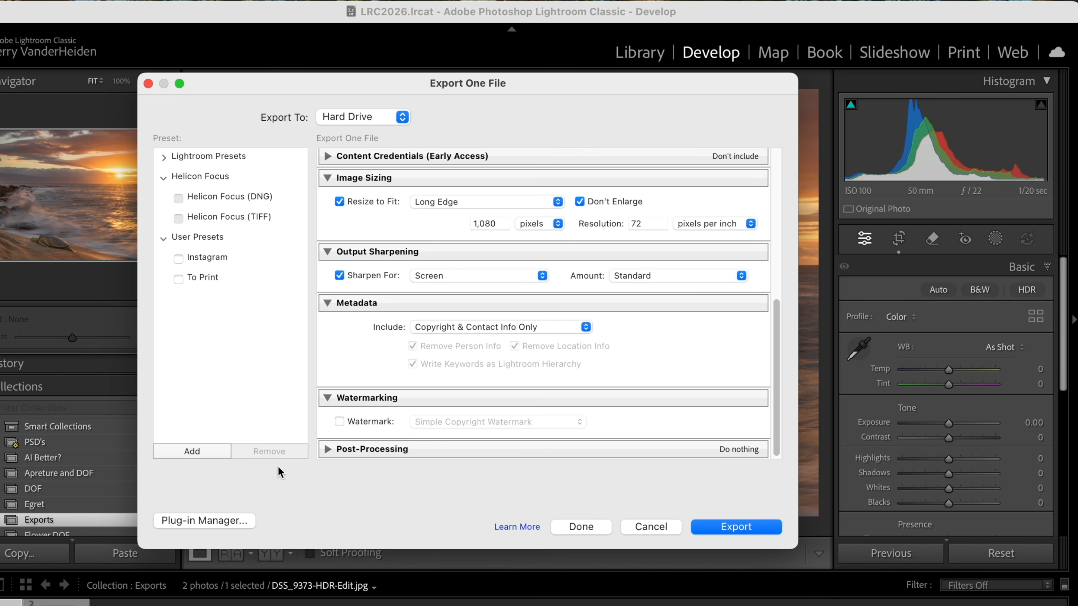
- Enable watermarking for the sunset photo's export and open the Watermark Editor
left_click(342, 419)
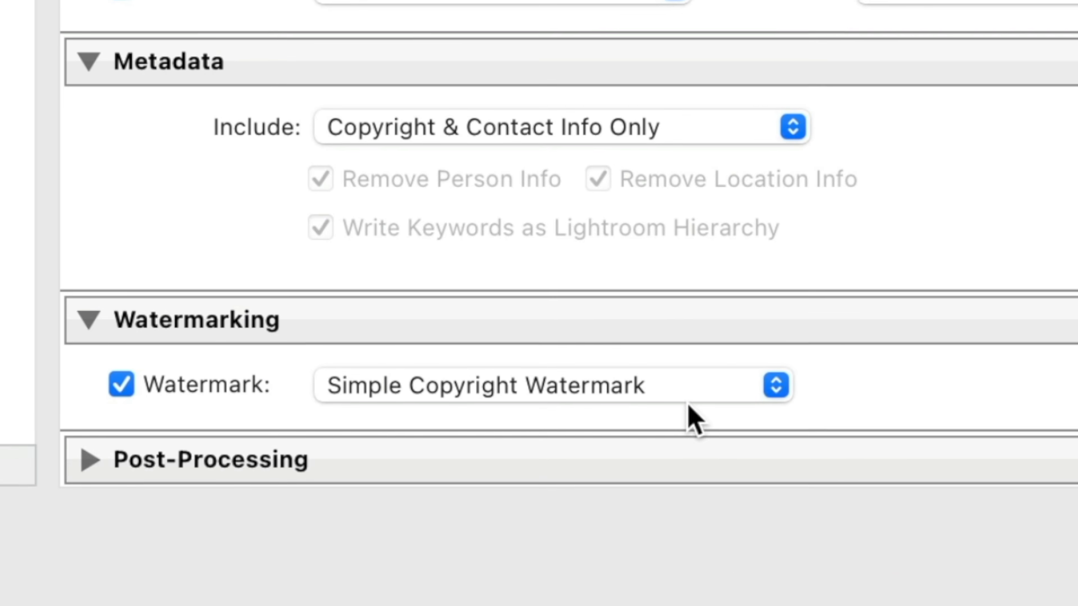
left_click(707, 398)
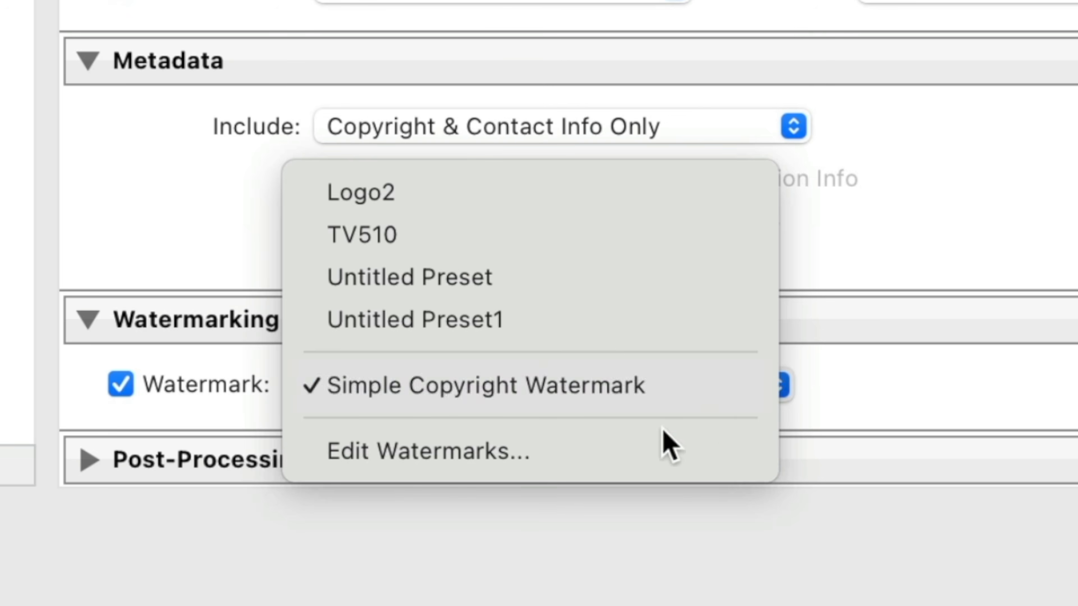
left_click(637, 450)
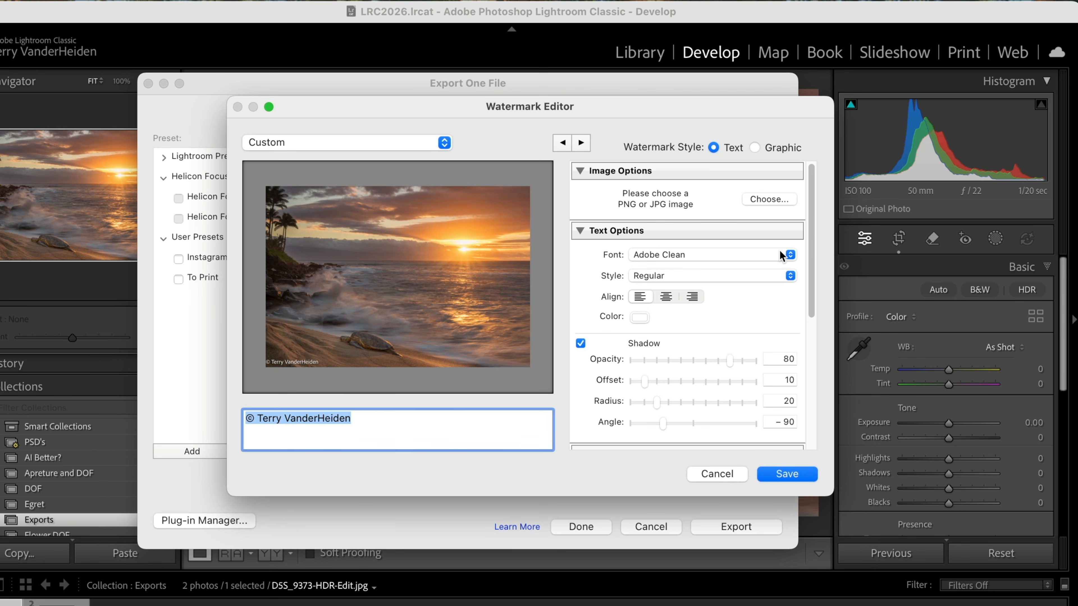
- Set the copyright text watermark's font to Aktiv Grotesk in the Bold style
left_click(789, 254)
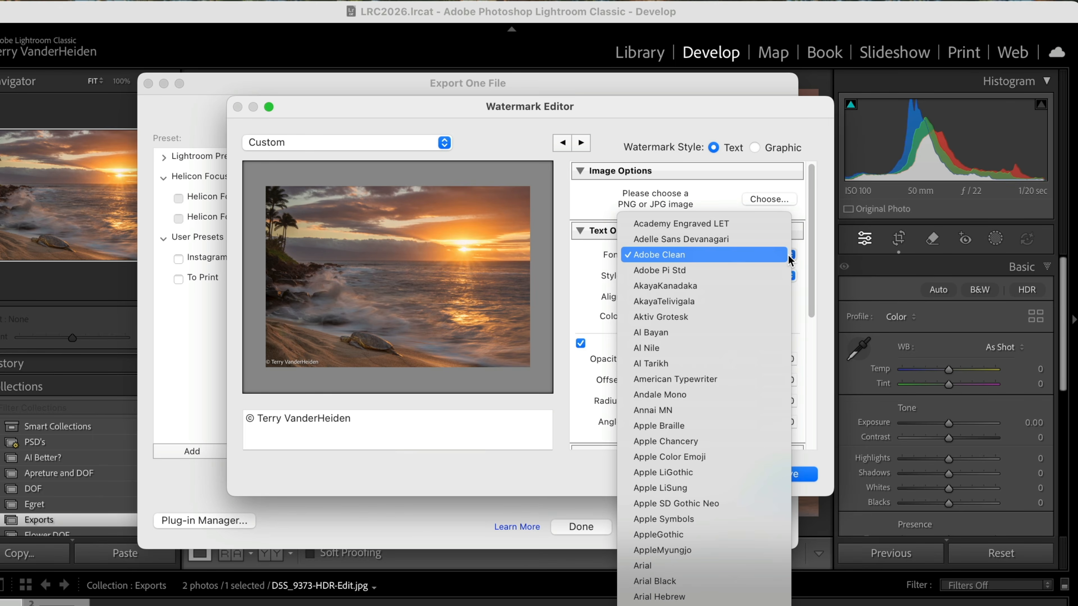
left_click(698, 316)
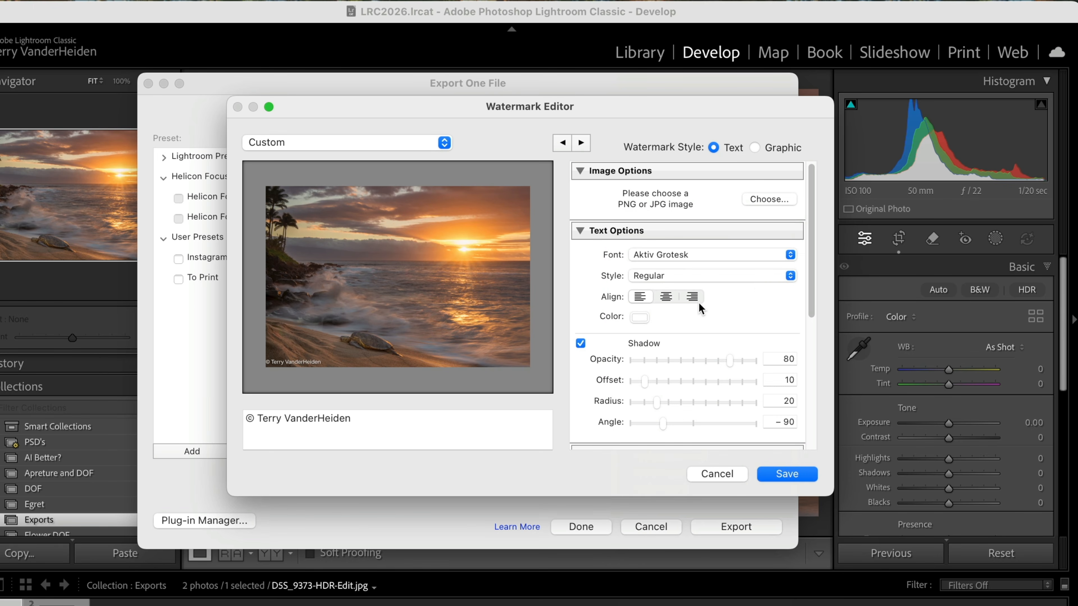
left_click(793, 277)
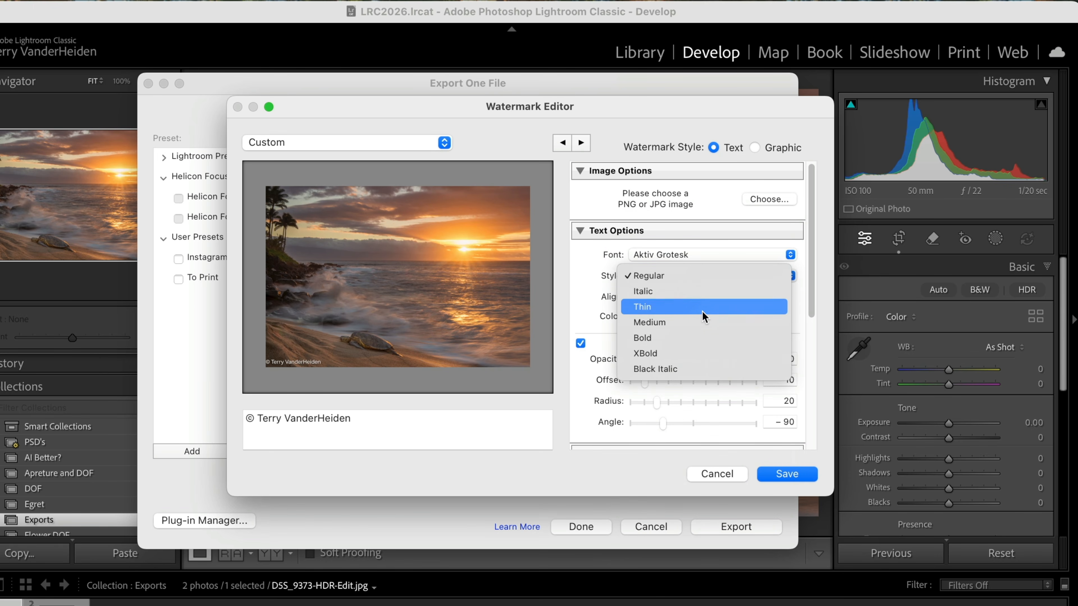
left_click(674, 331)
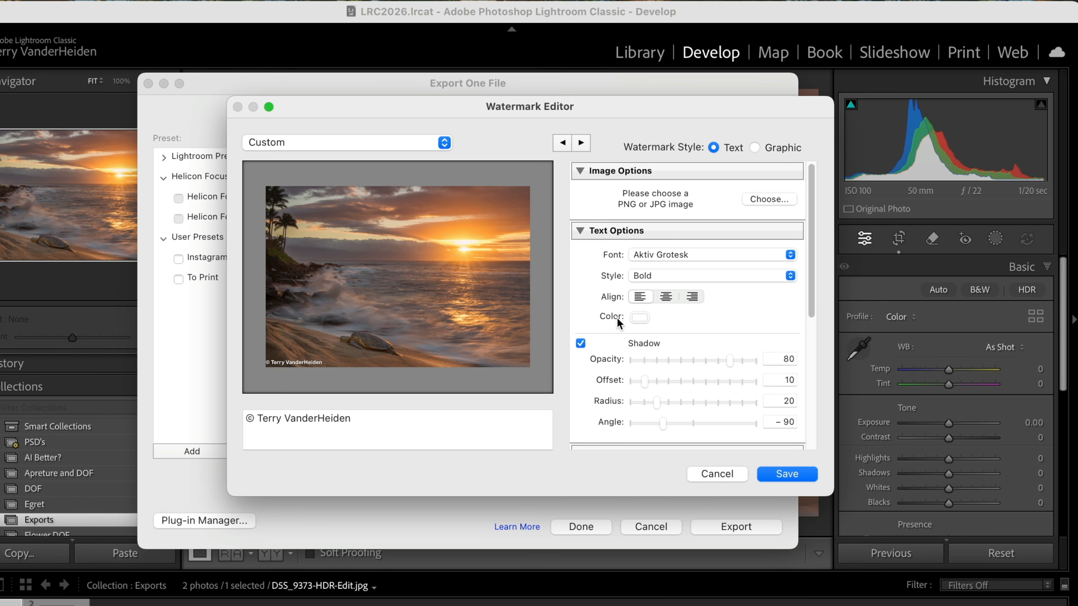
- Set the watermark's proportional size to 43 and its shadow to opacity 87, offset 14, radius 16 and angle -119
scroll(680, 334, "down", 5)
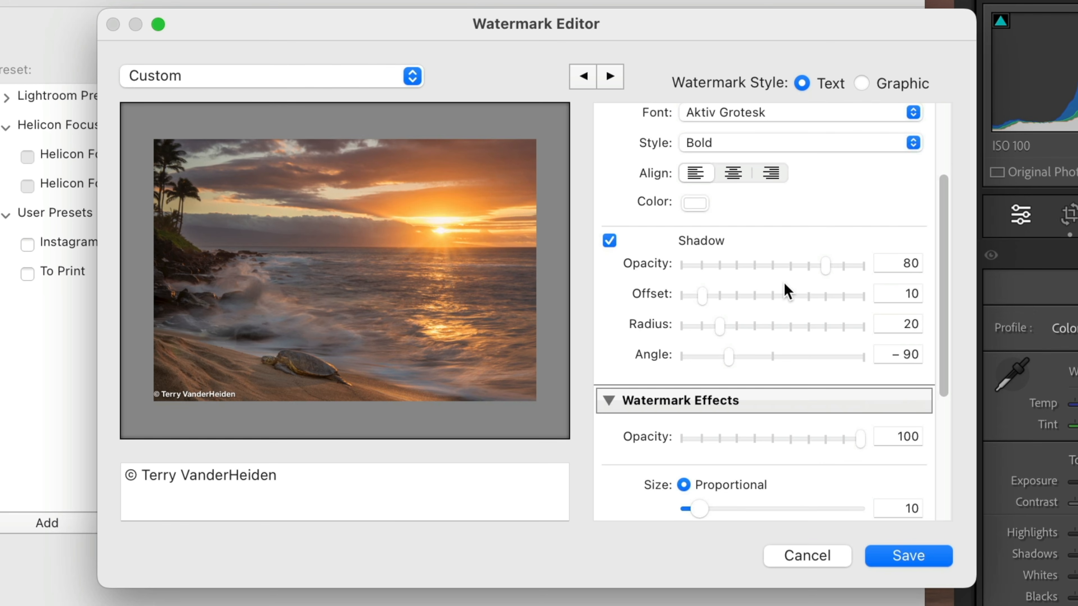
left_click_drag(825, 271, 827, 297)
mouse_move(702, 293)
left_mouse_down()
mouse_move(806, 298)
mouse_move(717, 300)
left_mouse_up()
scroll(739, 482, "down", 3)
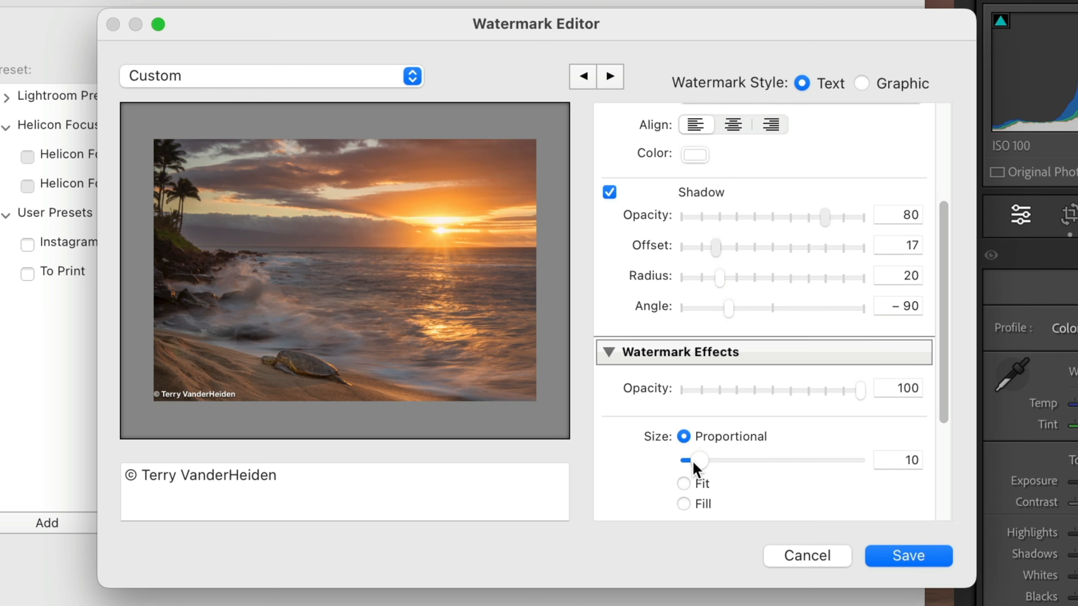
left_click_drag(705, 460, 741, 458)
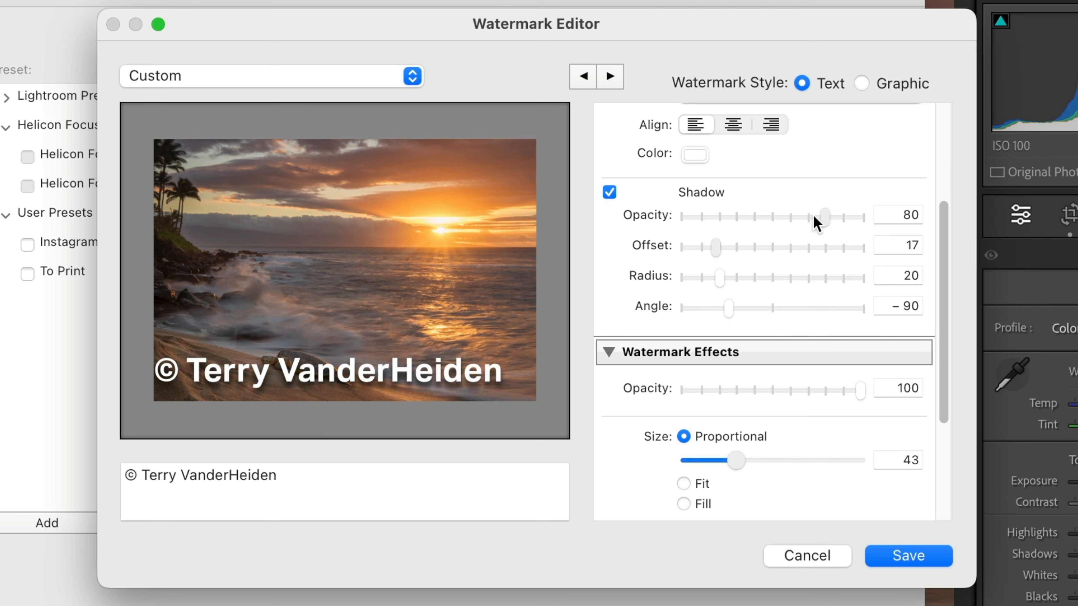
mouse_move(831, 216)
left_mouse_down()
mouse_move(698, 219)
mouse_move(842, 221)
left_mouse_up()
left_click_drag(719, 246, 714, 317)
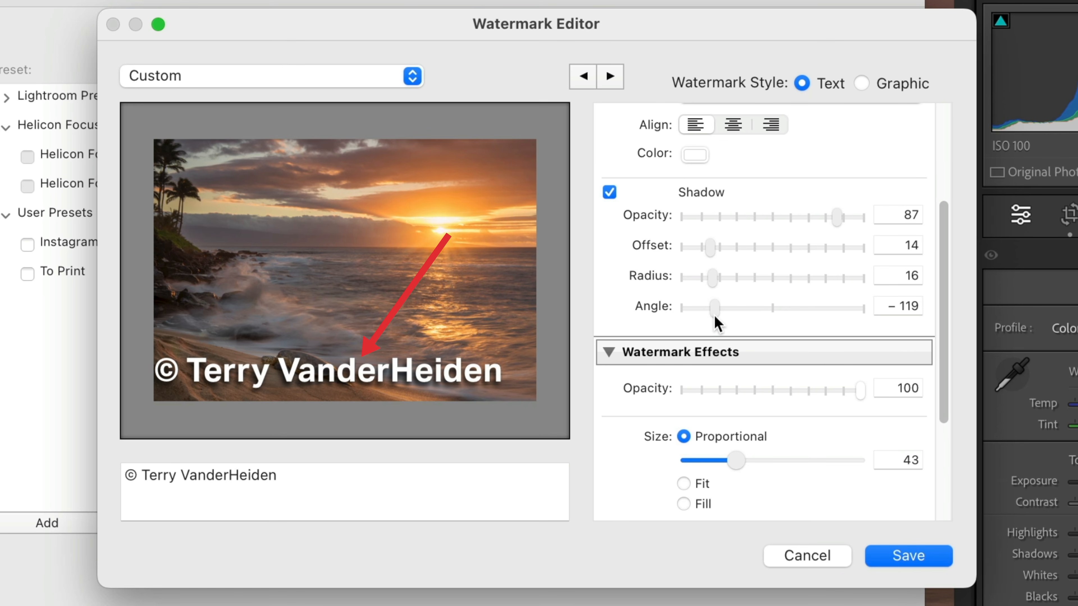
- Lower the watermark's opacity to 51 in the Watermark Effects settings
mouse_move(330, 385)
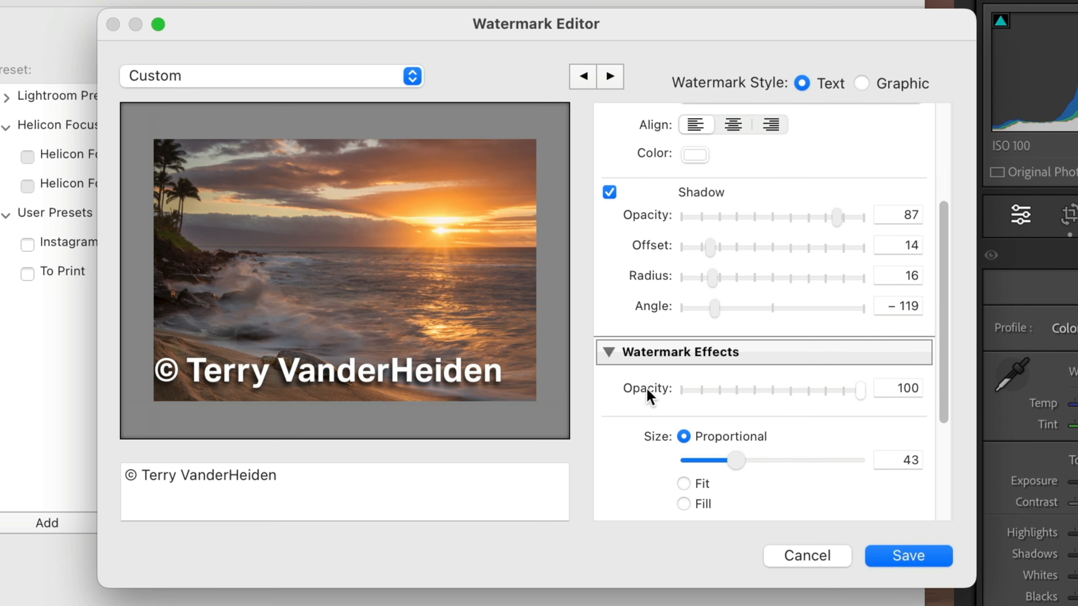
scroll(636, 365, "down", 2)
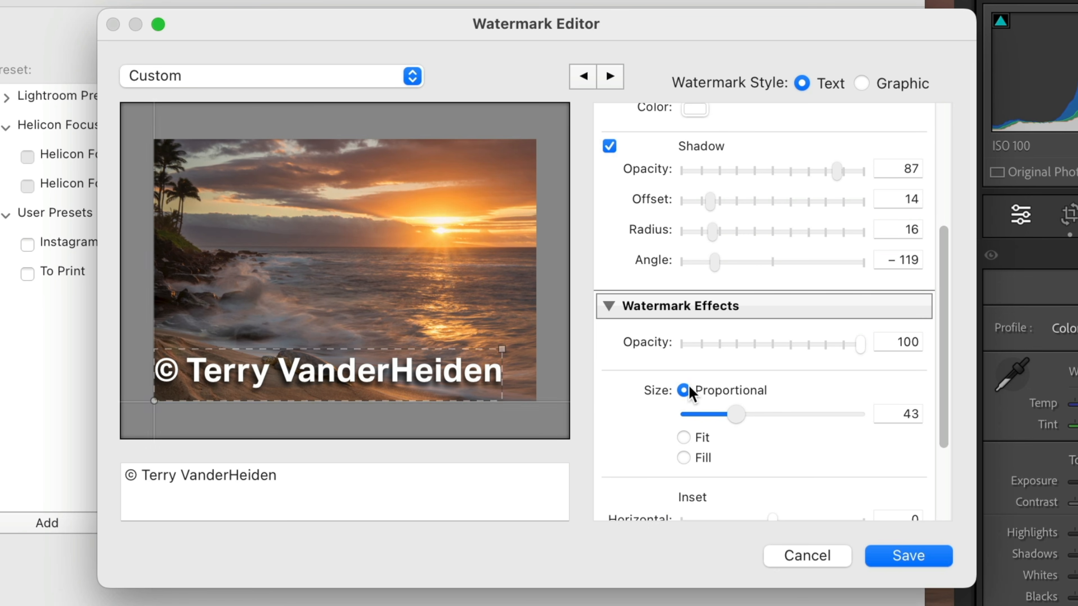
left_click_drag(857, 345, 768, 345)
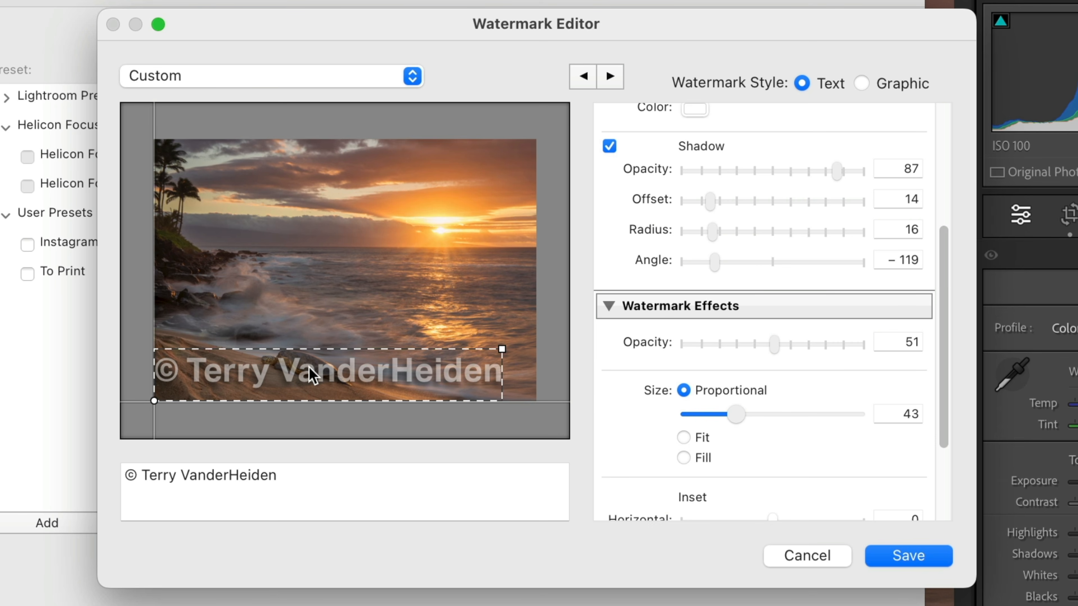
- Anchor the copyright watermark to the photo's top-right corner and set its opacity to 58
left_click_drag(946, 345, 940, 431)
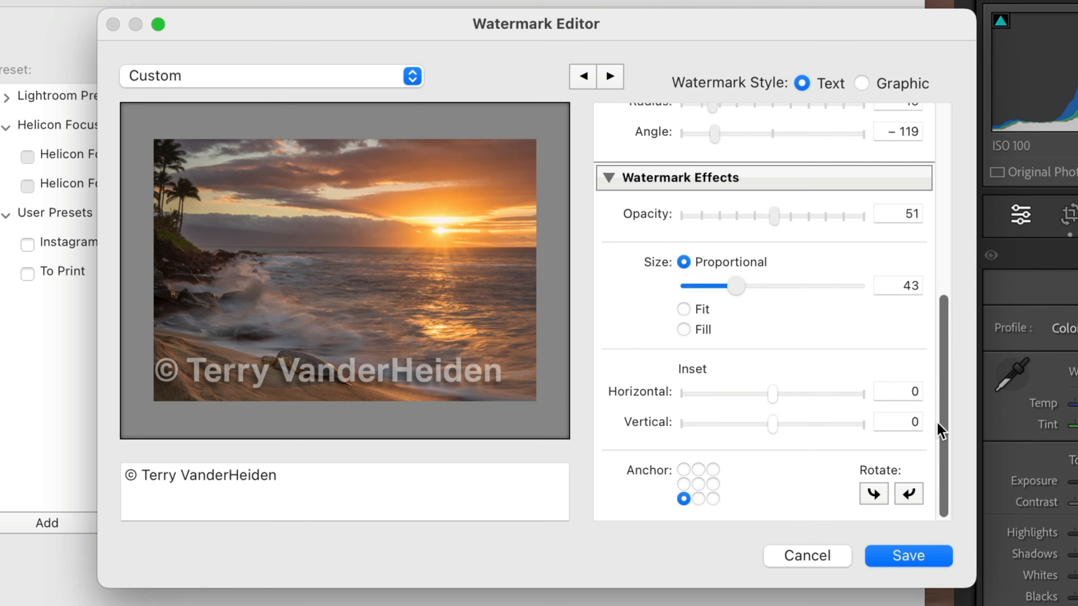
left_click(713, 470)
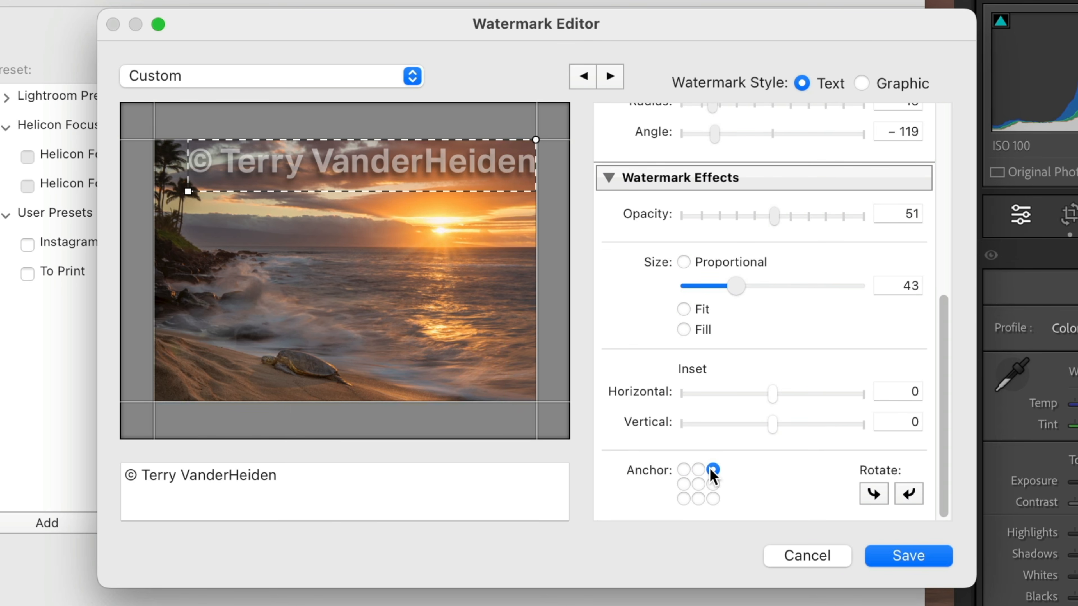
scroll(777, 356, "up", 2)
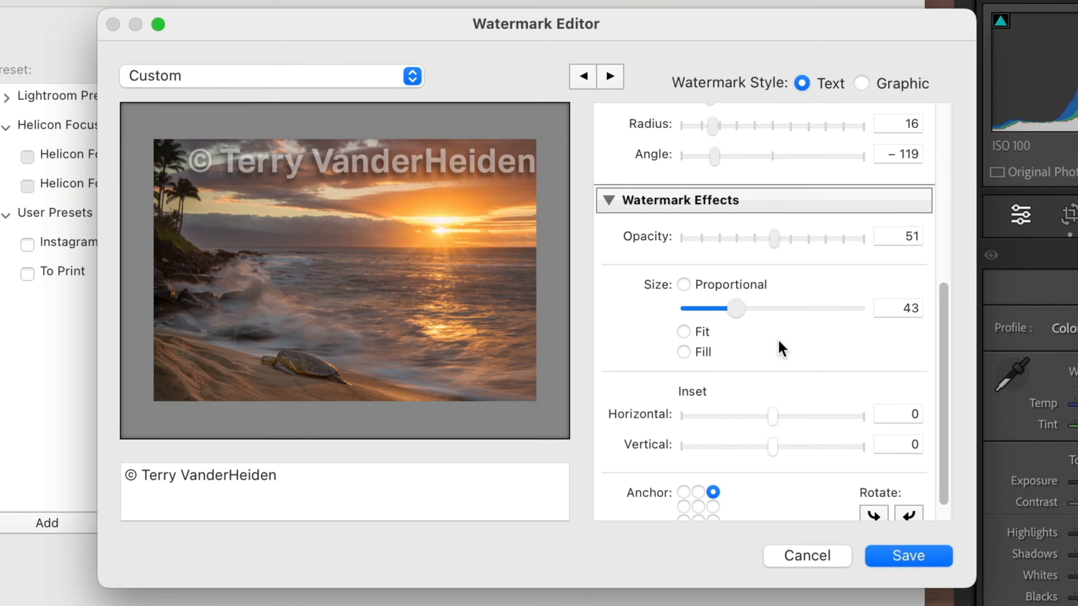
mouse_move(770, 238)
left_mouse_down()
mouse_move(753, 239)
mouse_move(785, 240)
left_mouse_up()
- Reduce the watermark's size to 18 and rotate it a quarter turn so the text reads downward along the photo's right edge
scroll(779, 242, "up", 10)
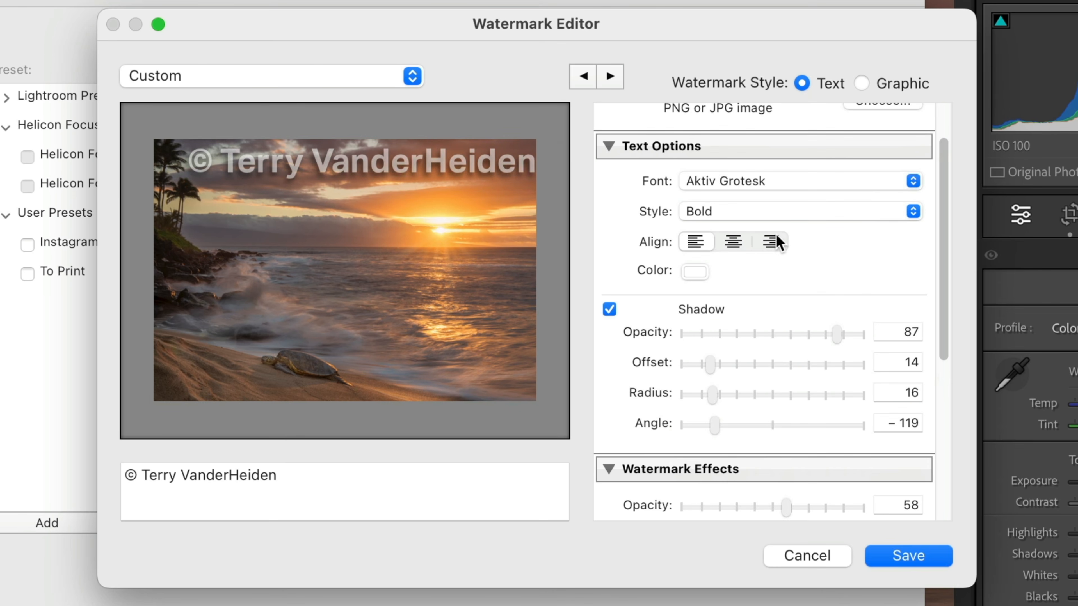
scroll(763, 270, "down", 10)
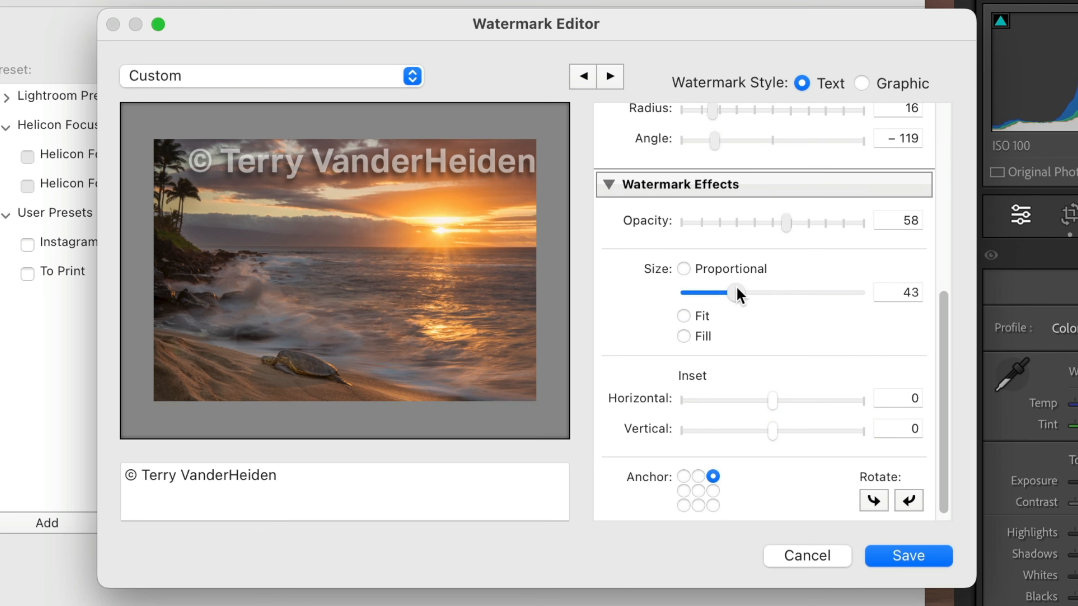
left_click_drag(735, 291, 705, 293)
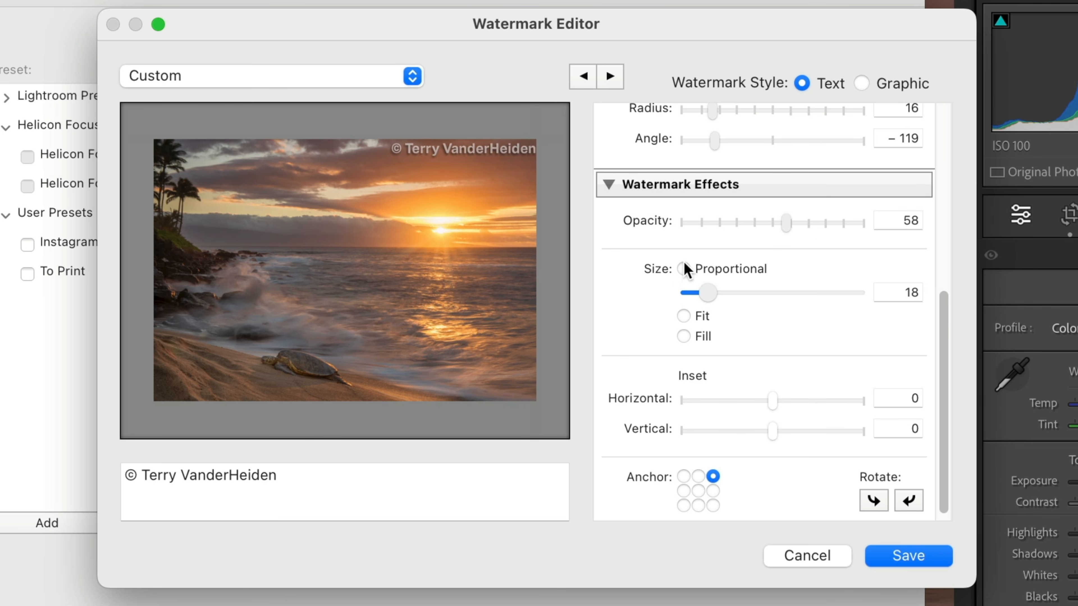
scroll(683, 277, "down", 1)
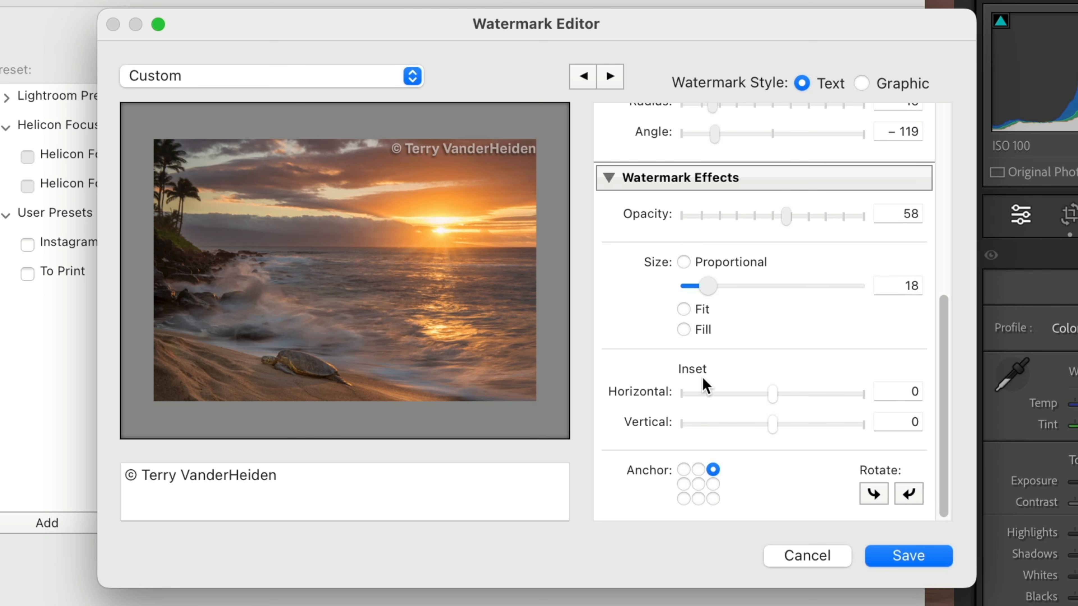
left_click(909, 494)
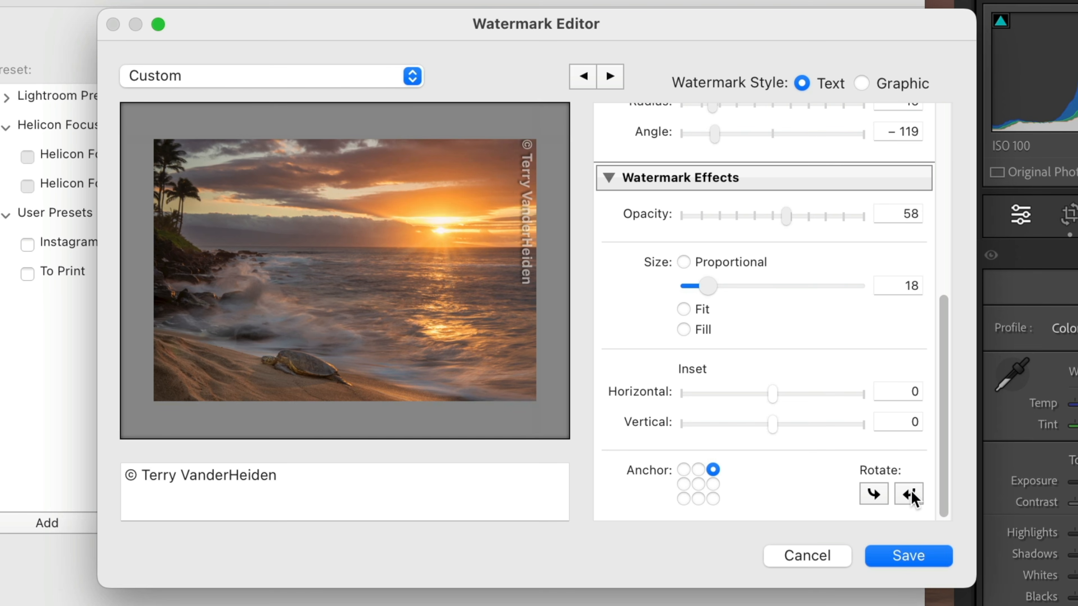
- Try the watermark reading upward, anchored at the photo's left-middle edge and at its bottom-left corner
left_click(909, 494)
left_click(909, 495)
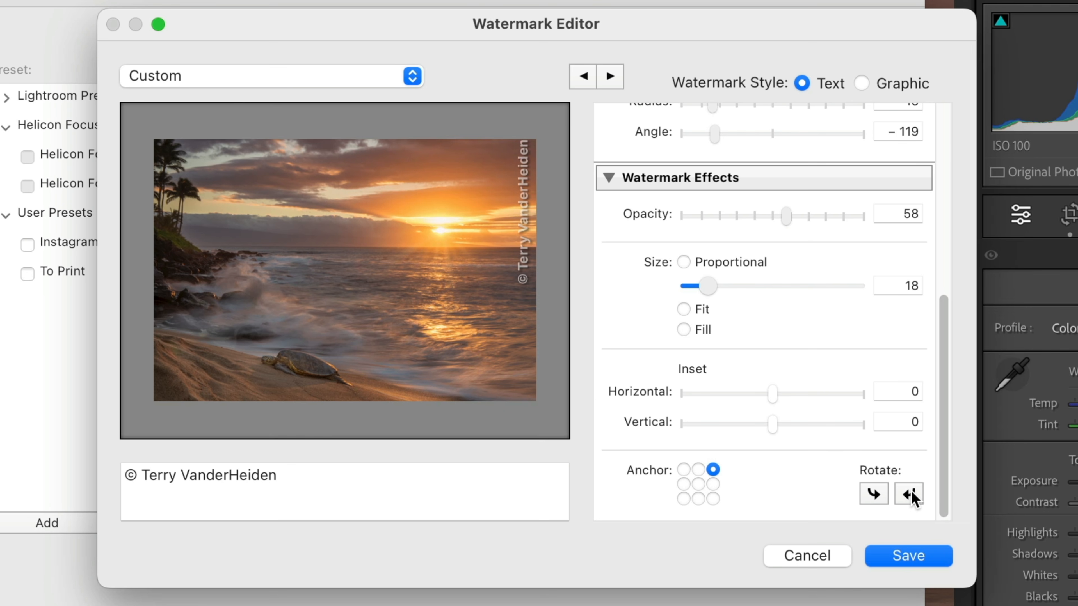
left_click(683, 484)
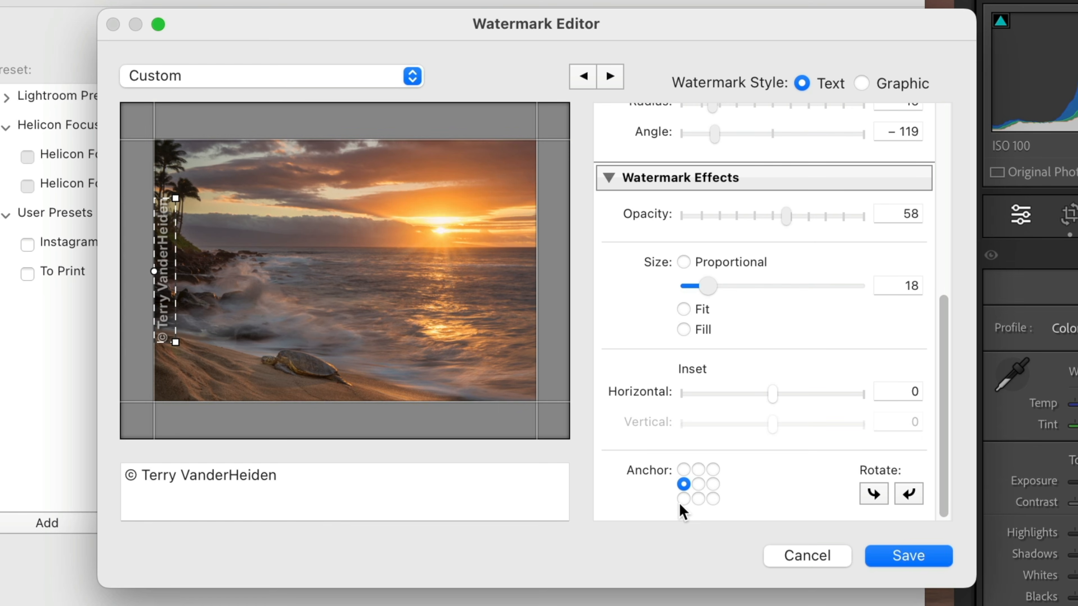
left_click(683, 500)
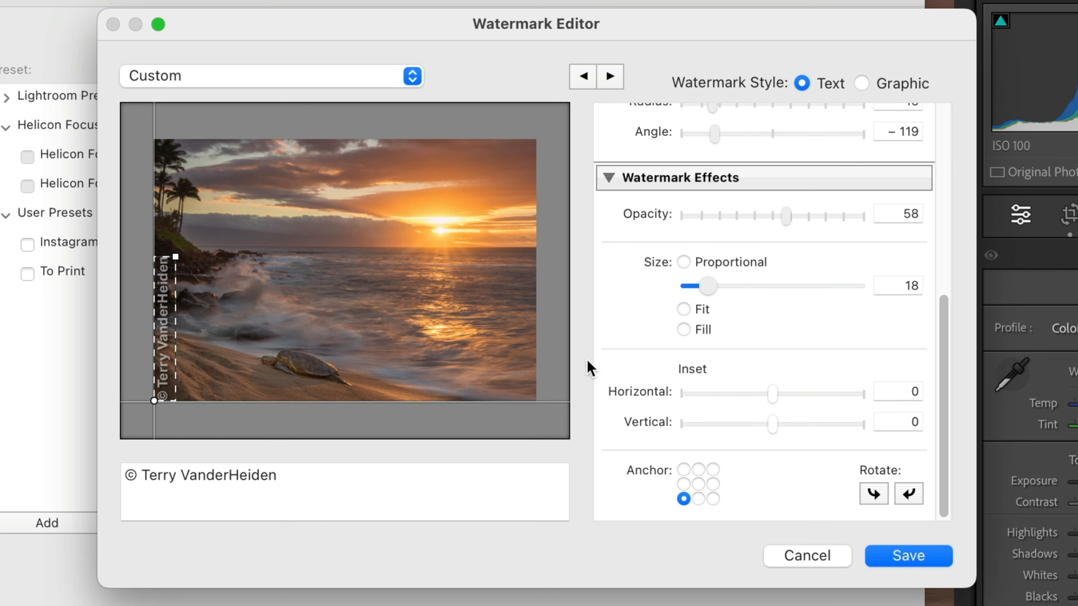
- Return the watermark to the photo's top-right corner and flip its rotation so the text reads downward
left_click(713, 469)
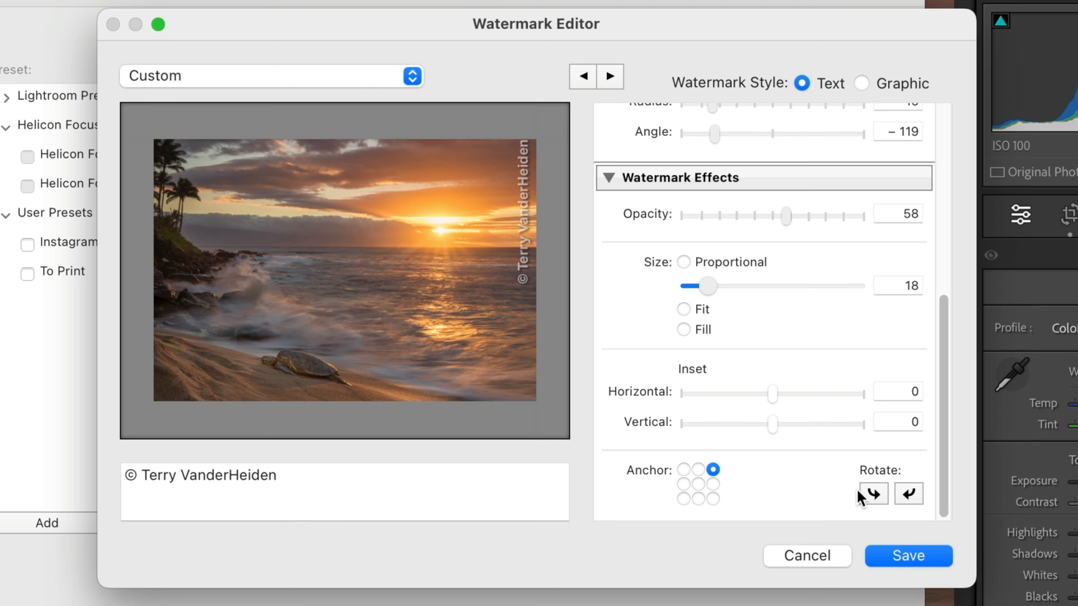
left_click(908, 495)
left_click(909, 494)
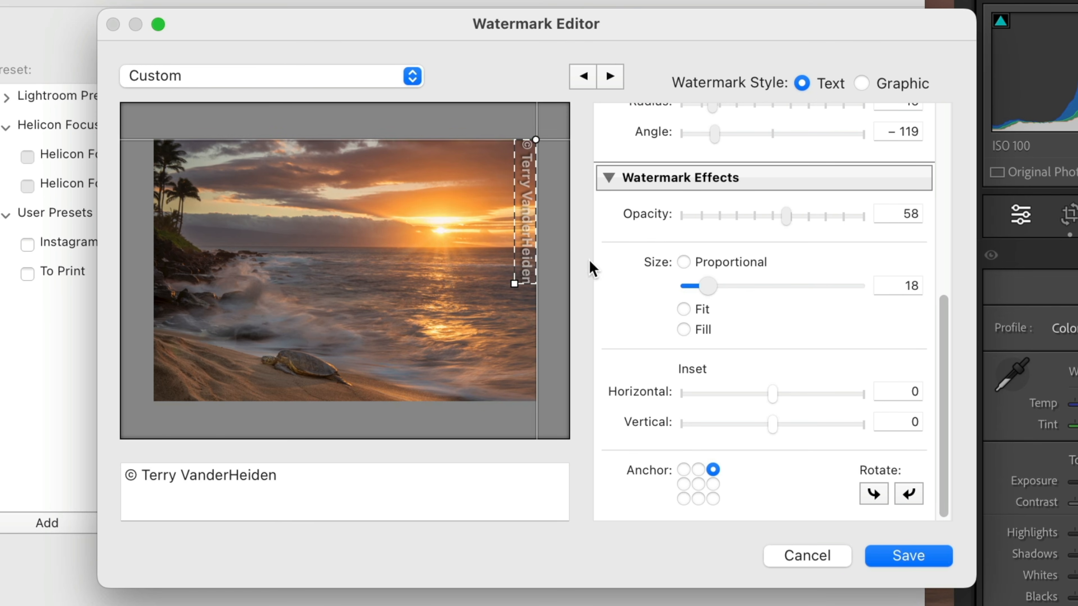
- Lower the watermark's opacity to 14 and save the watermark as a preset named "Soical Media"
scroll(709, 284, "up", 4)
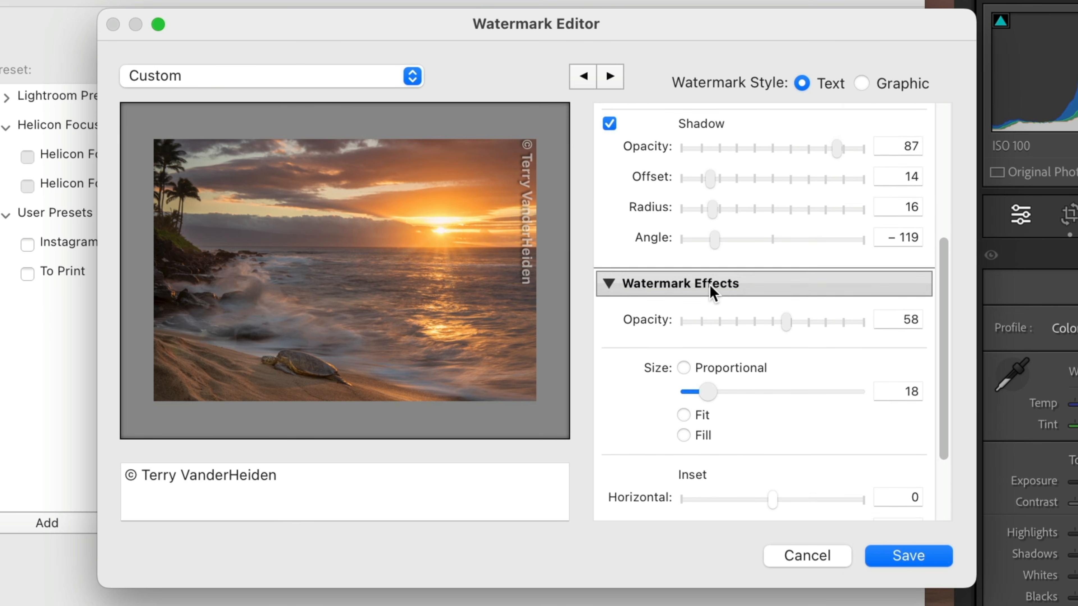
left_click_drag(780, 322, 721, 328)
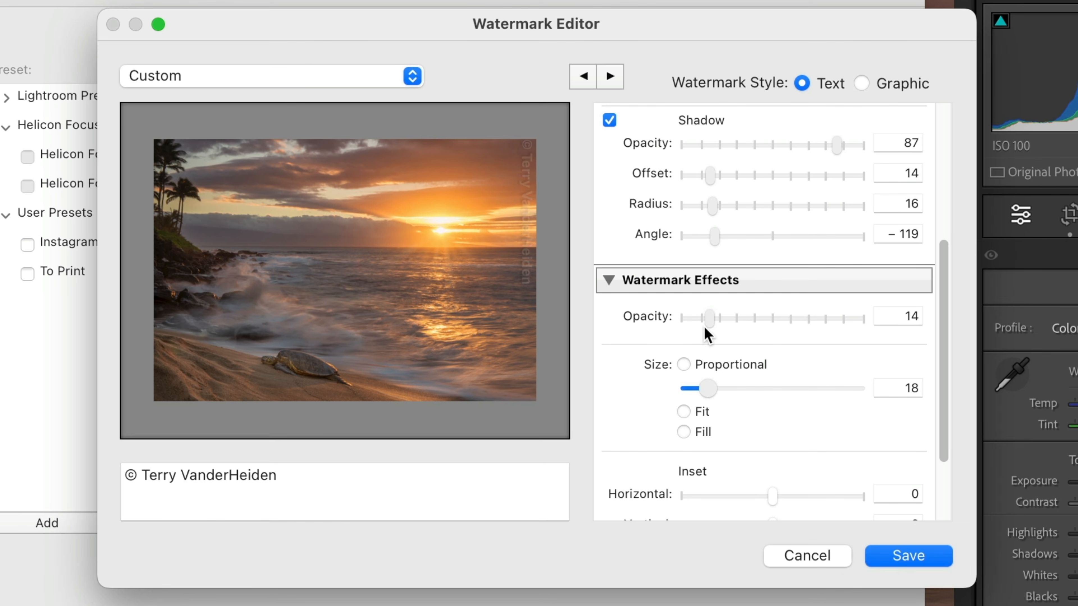
left_click(902, 558)
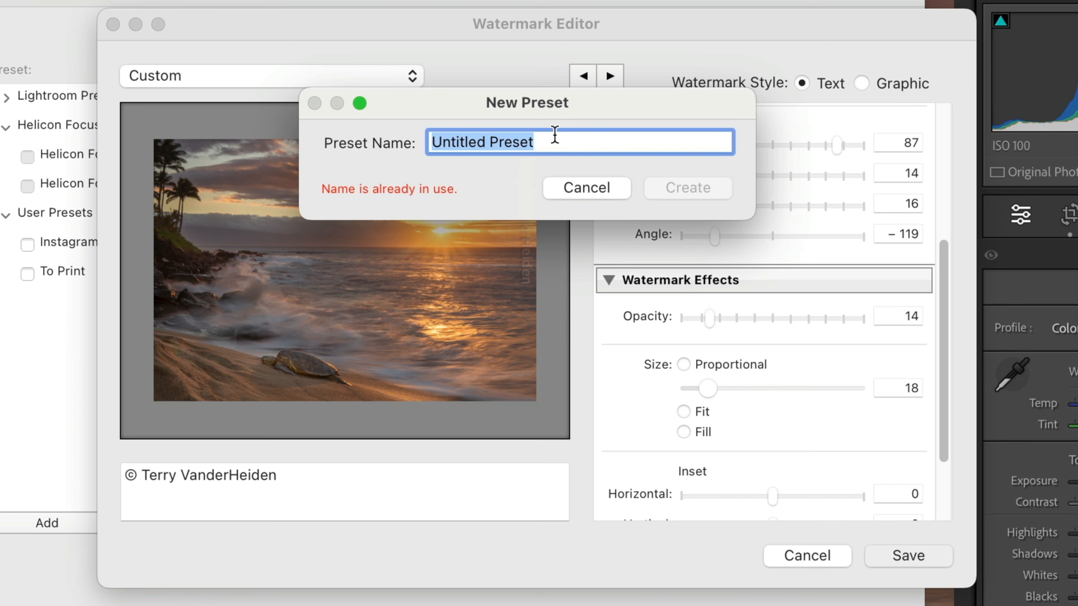
type("Soic")
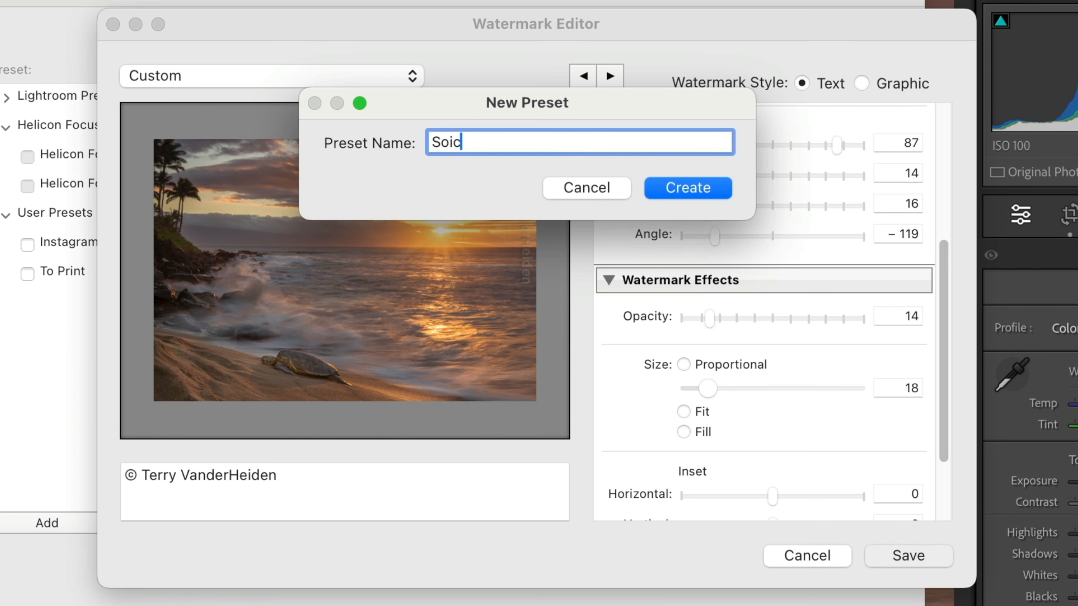
type("al Media")
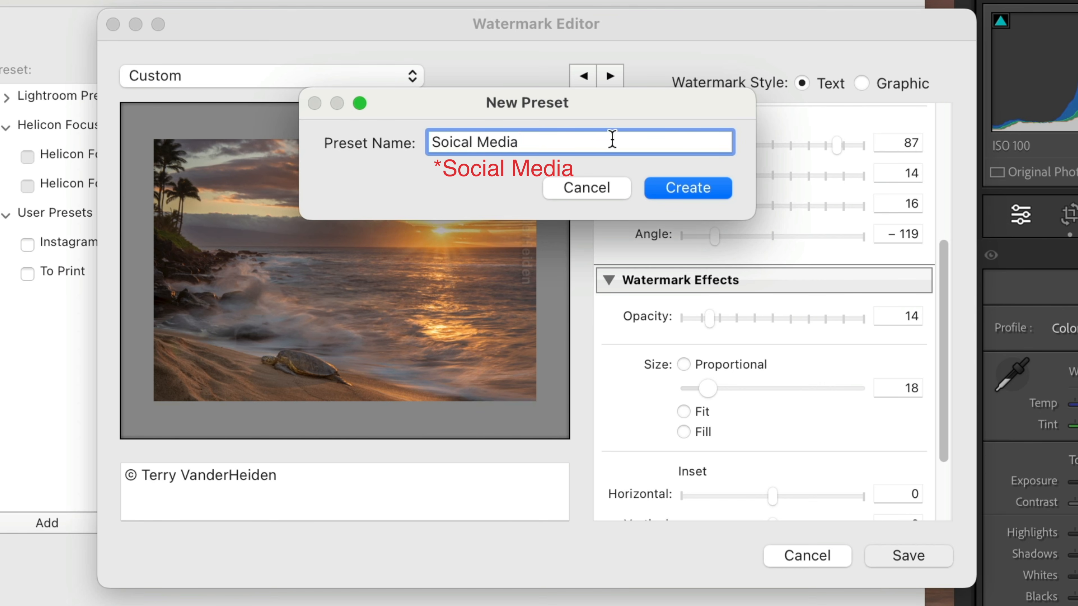
left_click(690, 189)
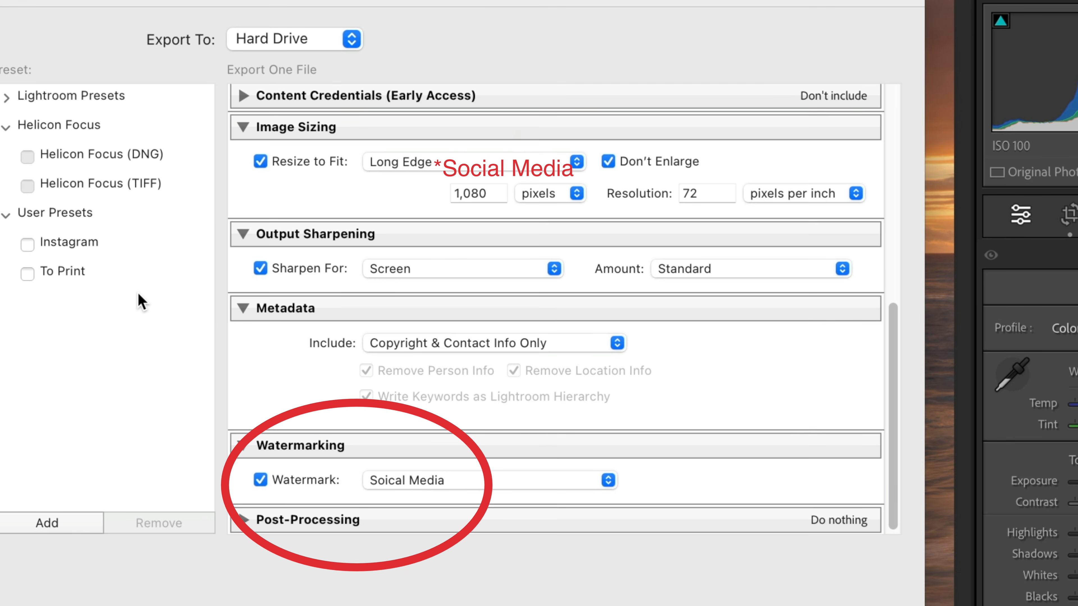
- Save the current export settings as a preset named "Social Media" in the User Presets folder
scroll(445, 205, "up", 10)
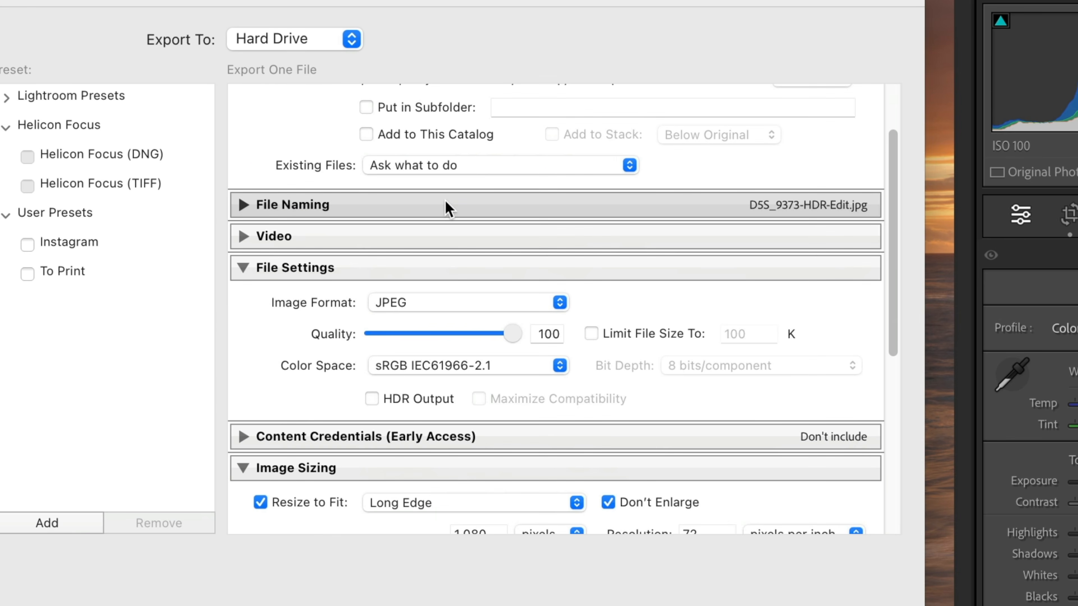
scroll(444, 200, "up", 3)
scroll(445, 196, "down", 12)
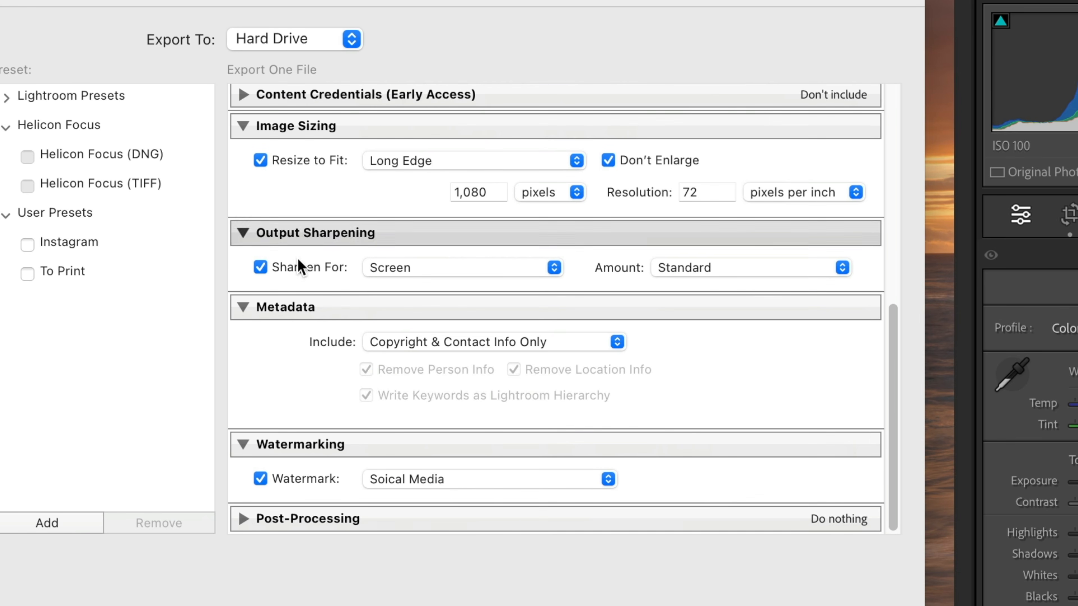
left_click(42, 519)
type("Social Media")
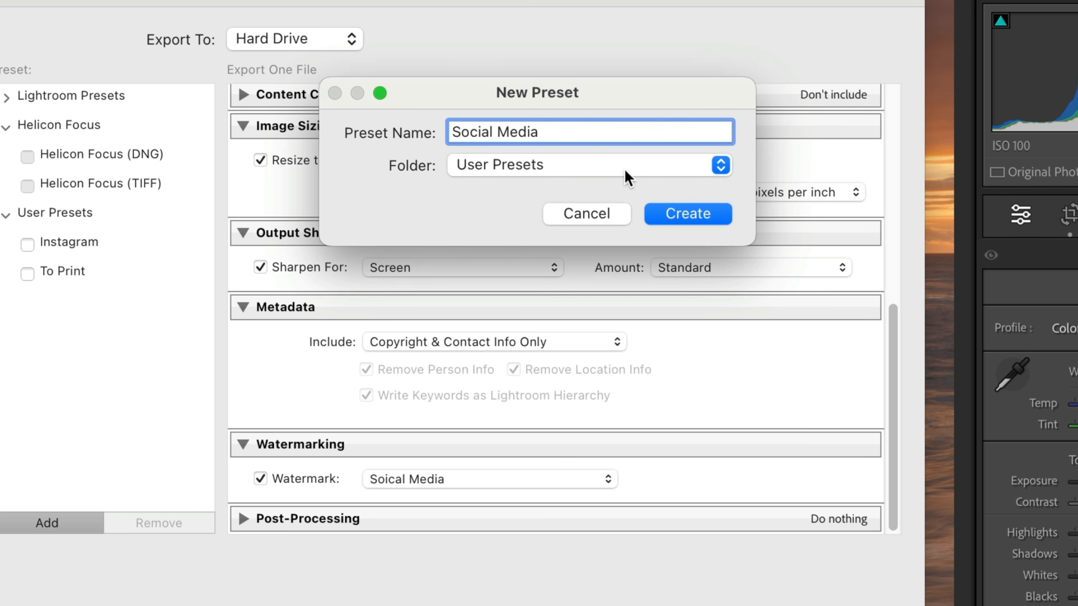
left_click(681, 212)
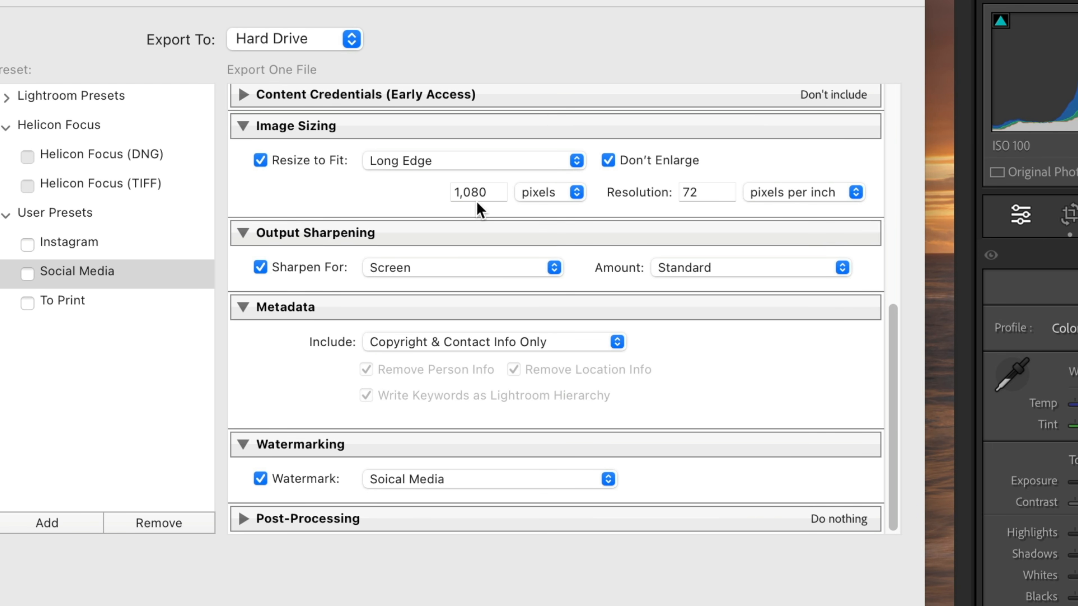
- Review the Social Media preset's export settings and export the sunset photo to the Test Exports folder
scroll(464, 194, "up", 10)
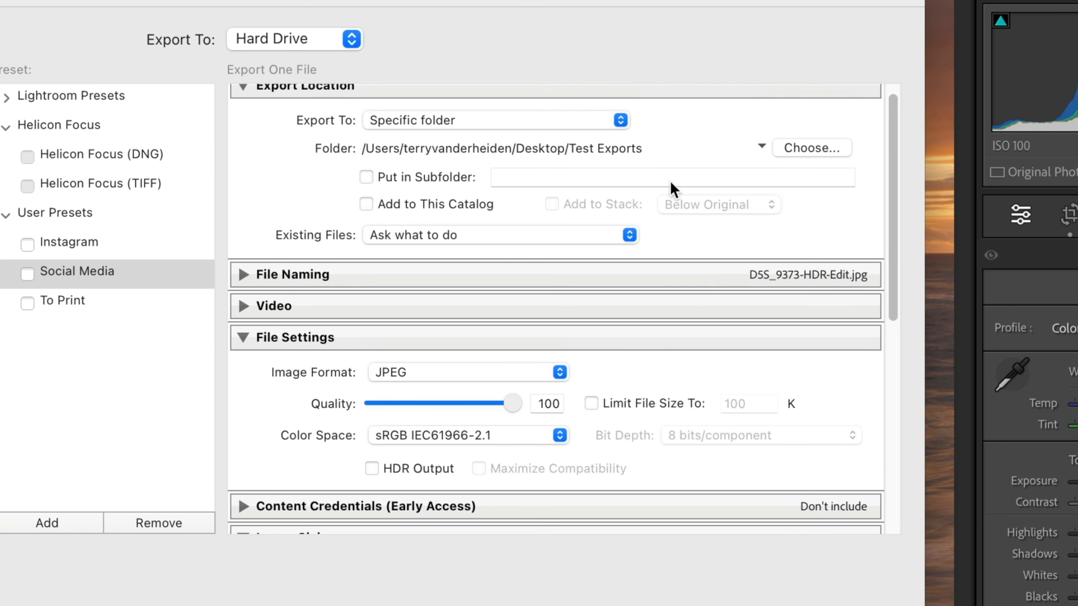
scroll(525, 265, "down", 10)
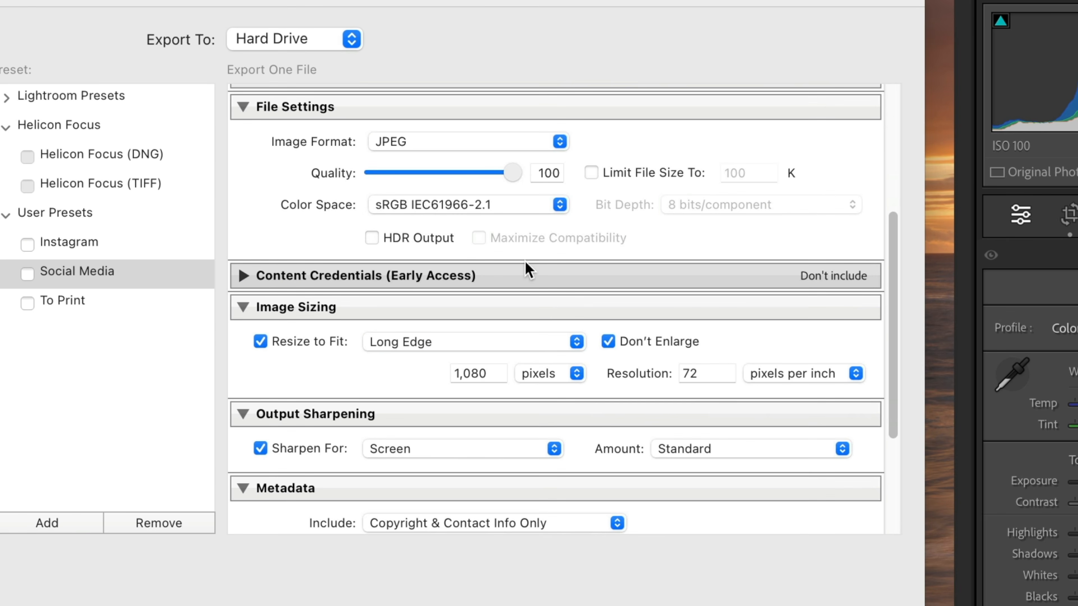
scroll(527, 268, "down", 1)
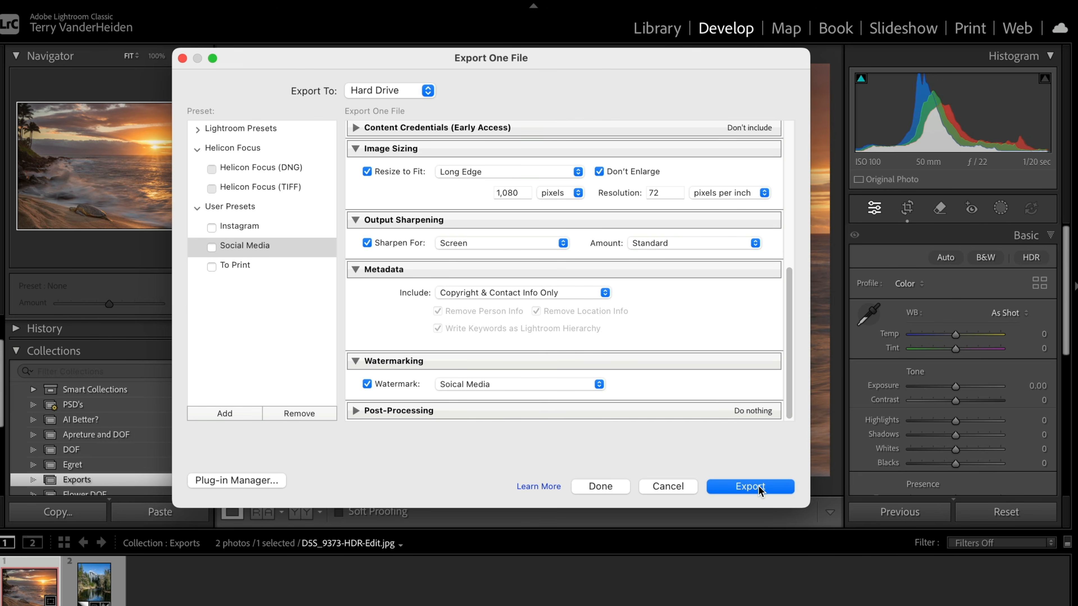
left_click(757, 487)
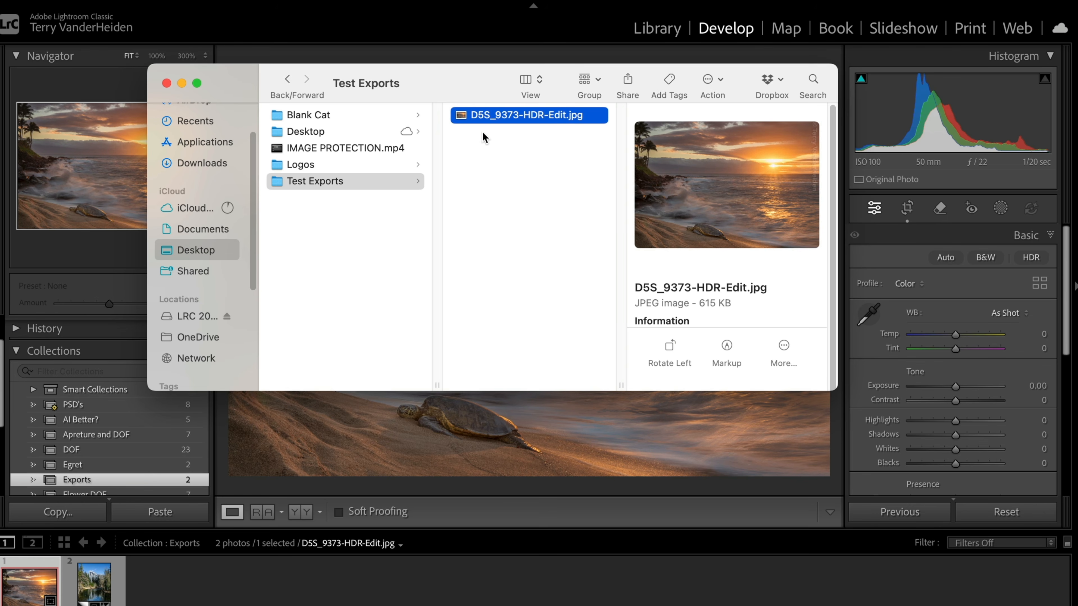
- Open the exported D5S_9373-HDR-Edit.jpg in Preview to check its watermark, and close both the image and the Finder window
right_click(465, 117)
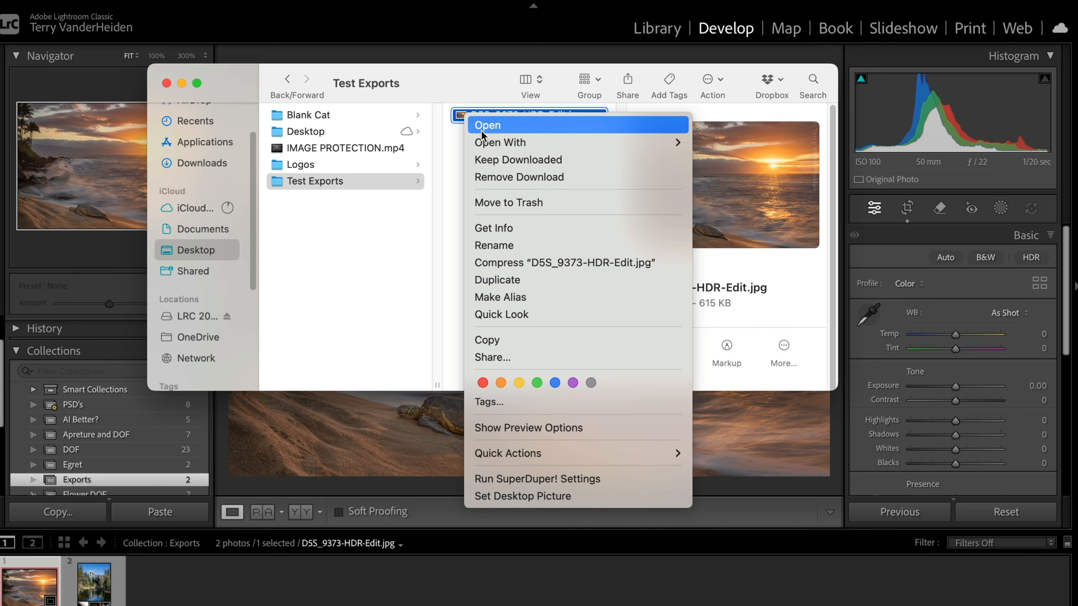
mouse_move(486, 144)
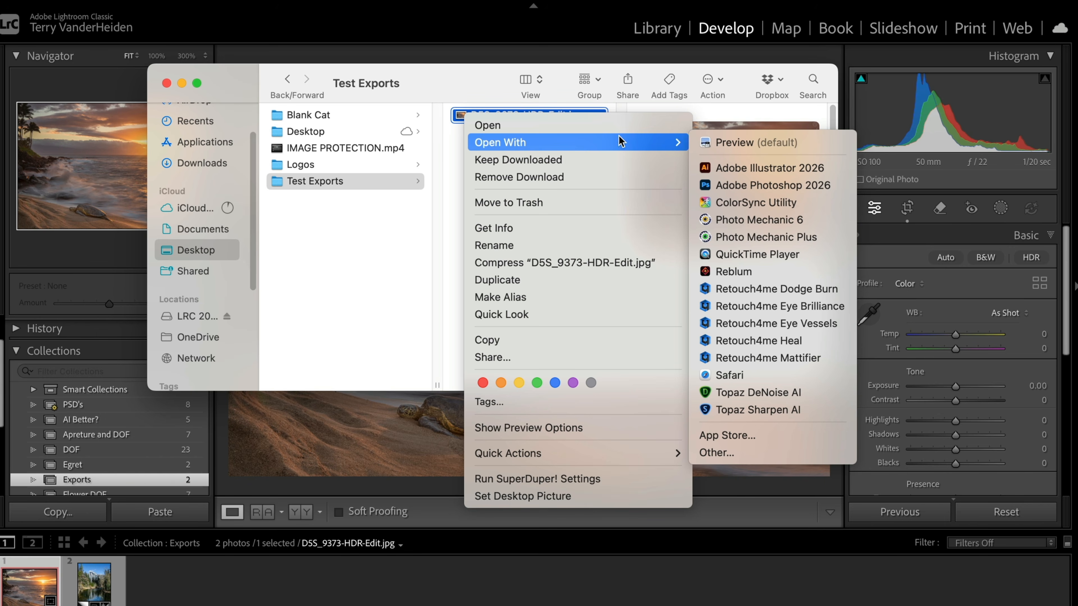
left_click(712, 141)
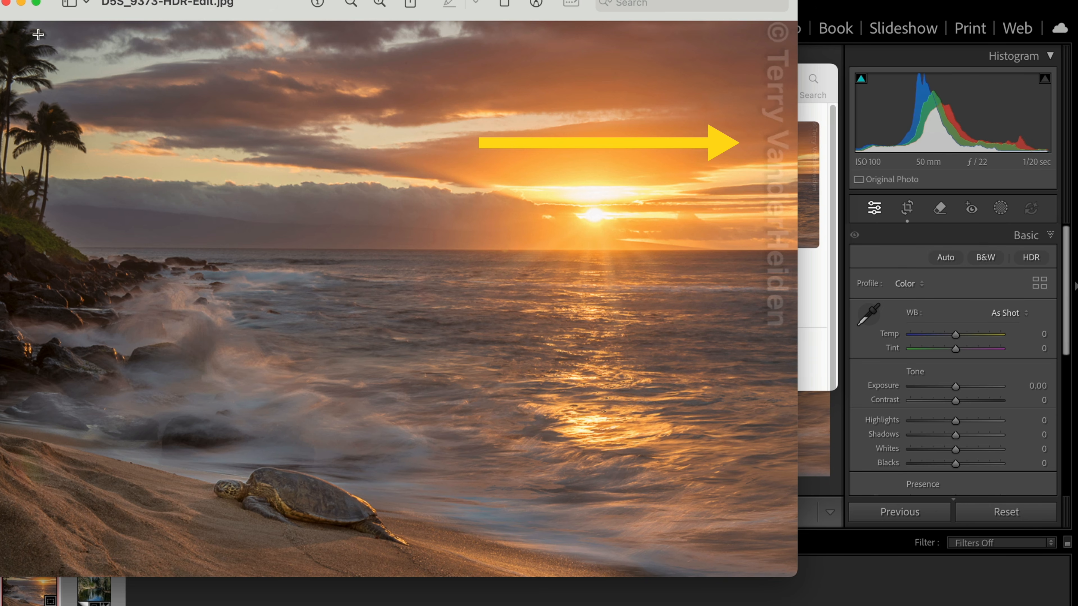
left_click(7, 3)
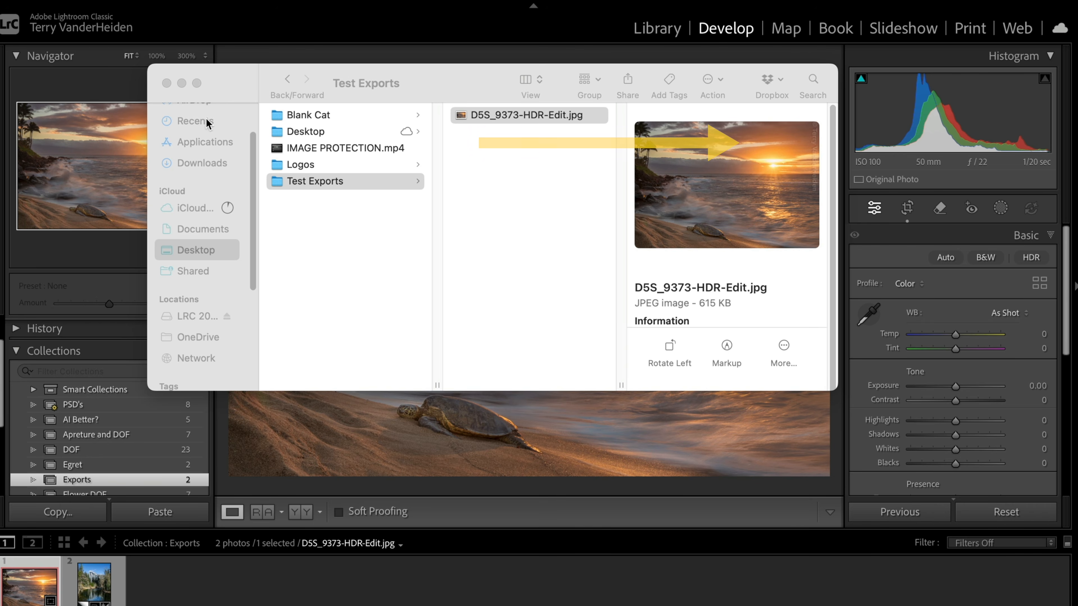
left_click(166, 83)
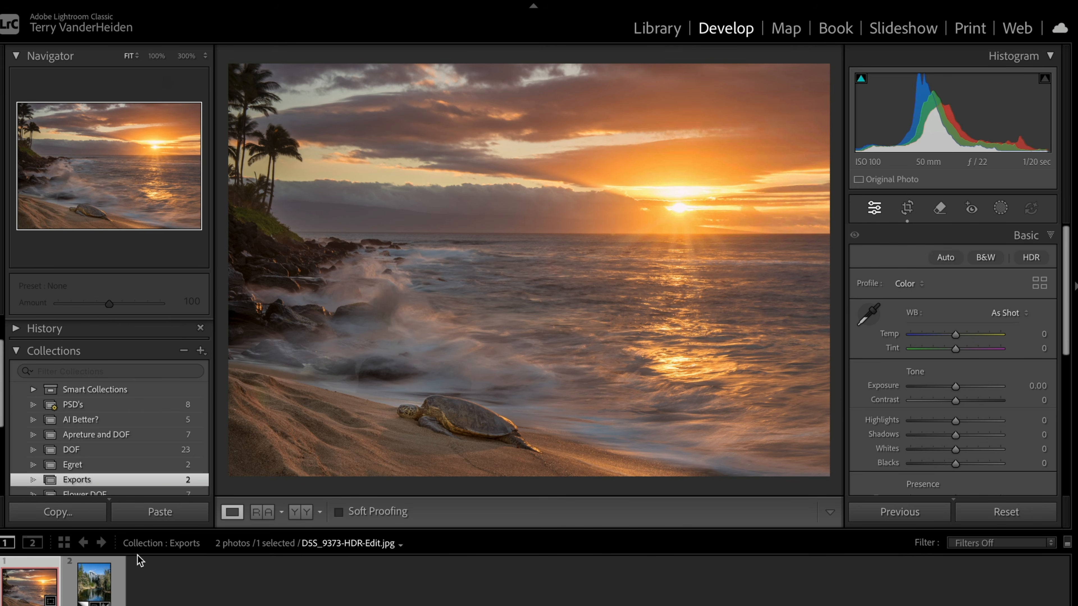
- Open the export settings for the mountain river photo and start editing the watermark used by its Social Media preset
left_click(93, 588)
right_click(492, 243)
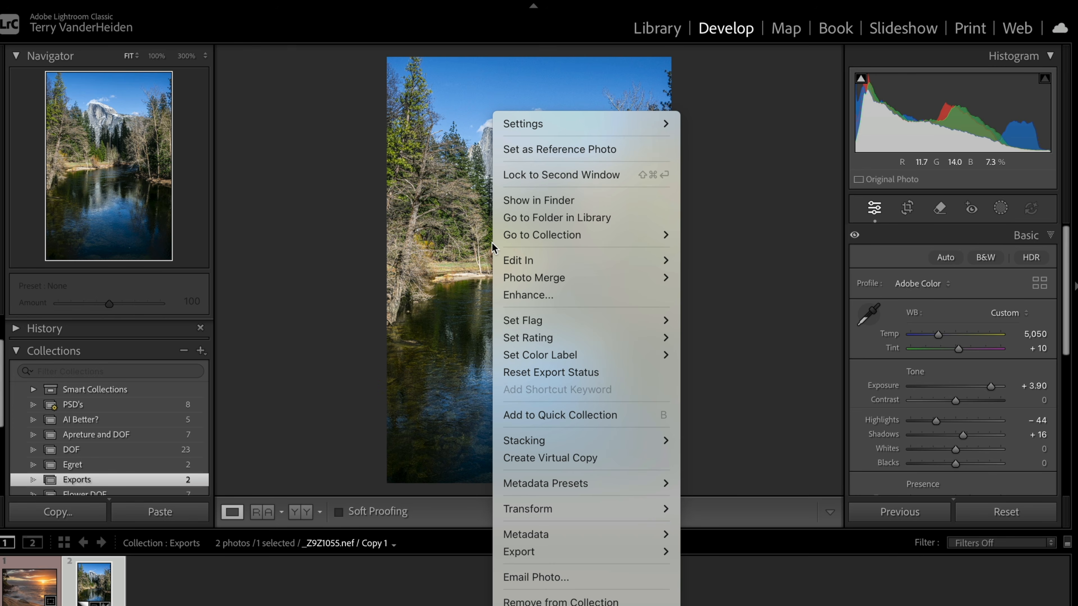
left_click(735, 394)
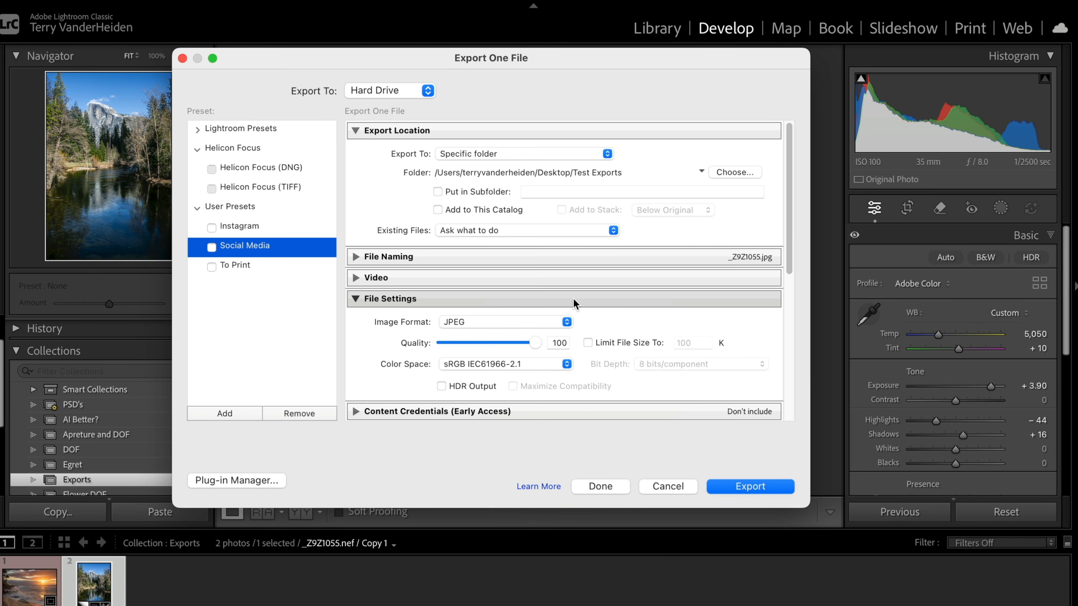
scroll(556, 312, "down", 10)
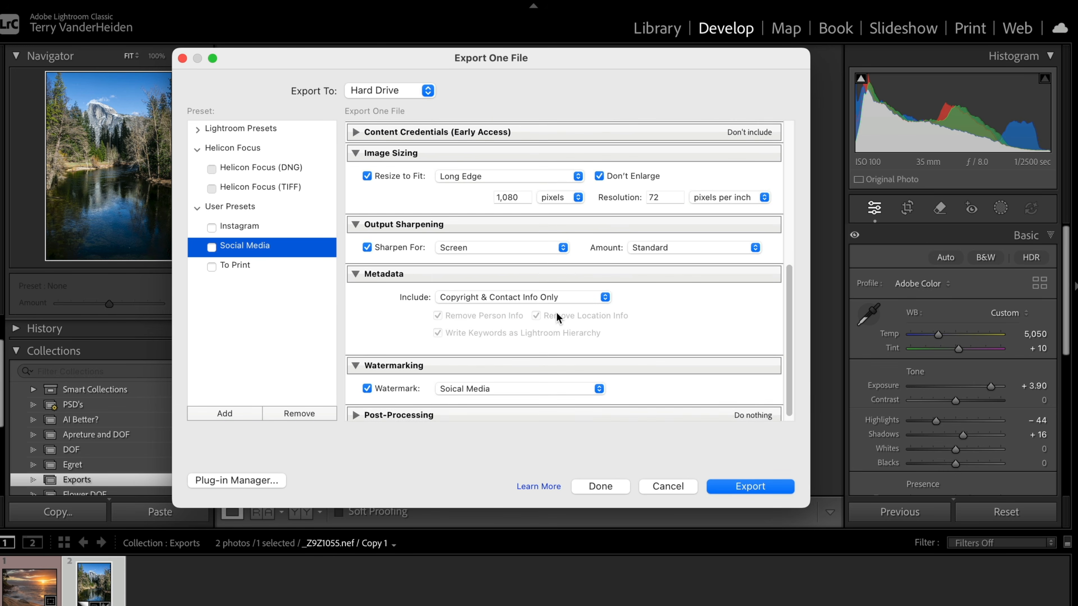
left_click(599, 389)
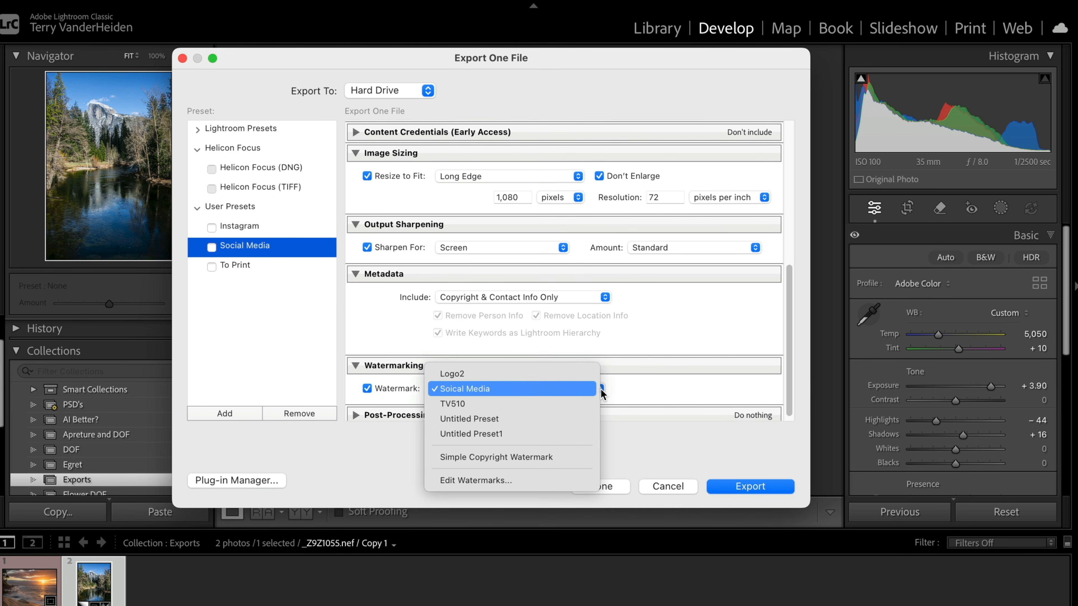
left_click(527, 480)
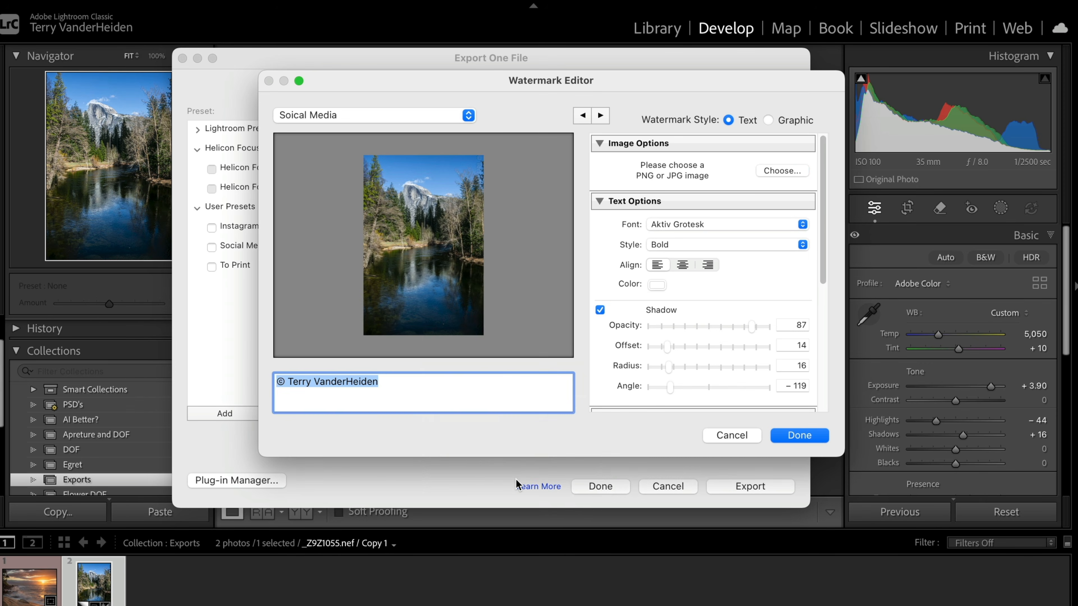
- Switch the watermark style to Graphic and load camera.png from the Logos folder on the Desktop
left_click(770, 121)
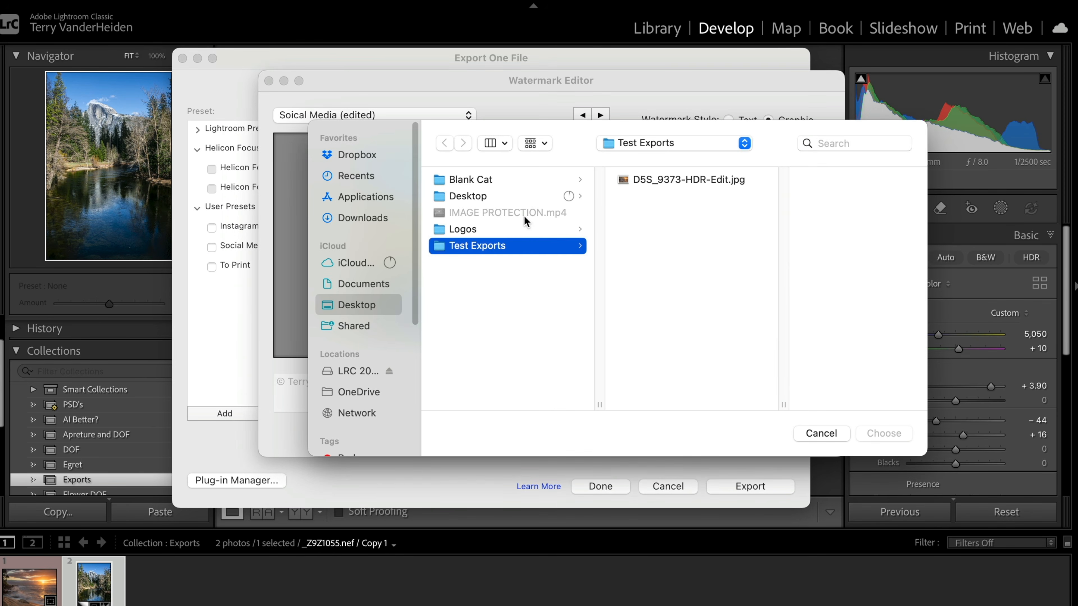
left_click(470, 231)
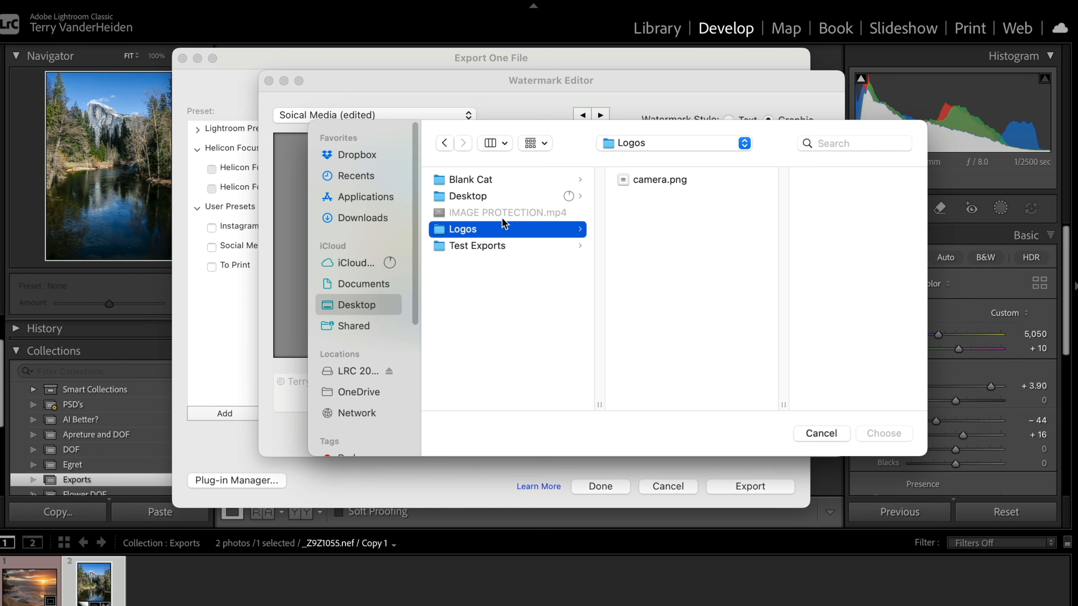
left_click(622, 183)
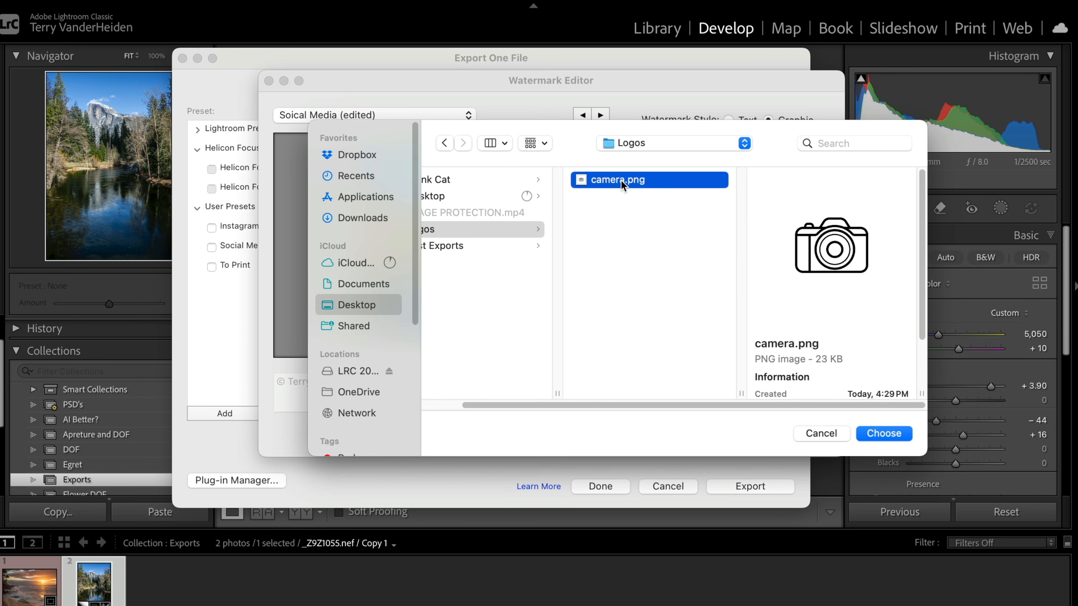
left_click(891, 433)
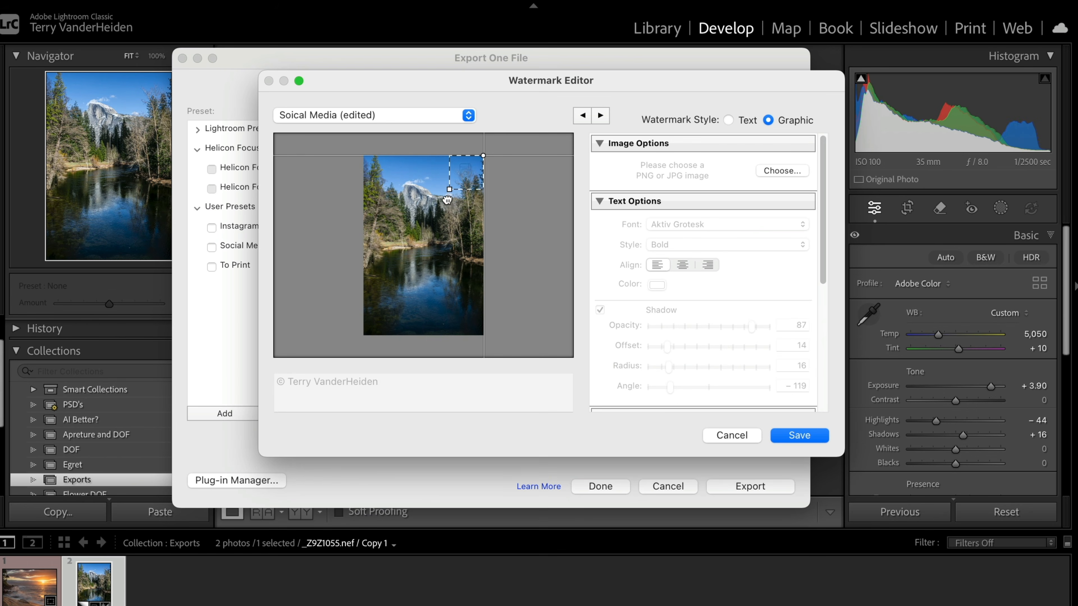
- Enlarge the camera logo watermark to a proportional size of 39 and rotate it upright
left_click_drag(447, 200, 426, 215)
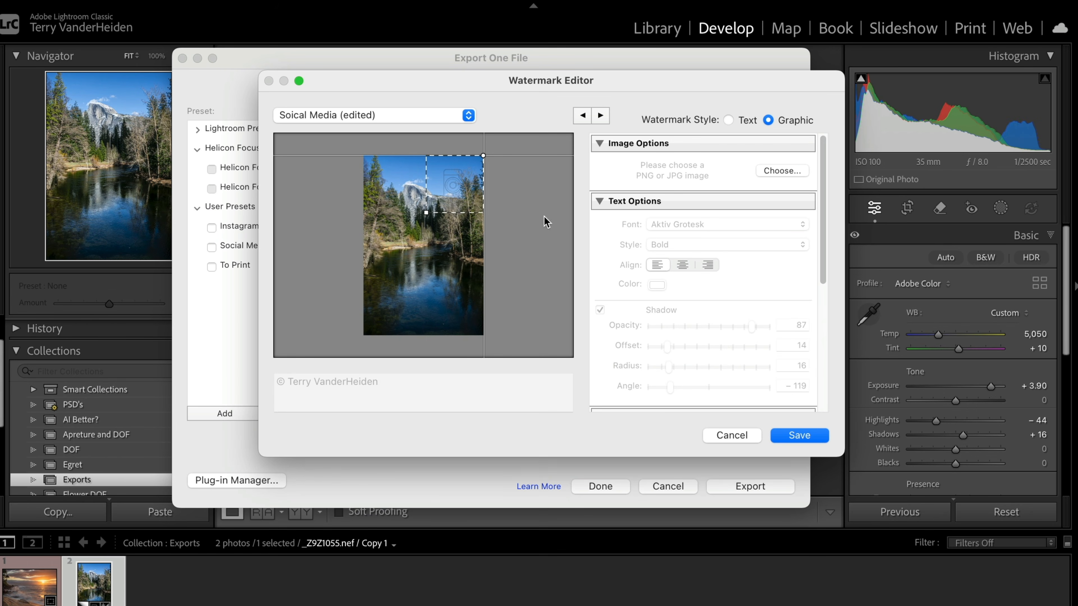
left_click_drag(825, 246, 822, 390)
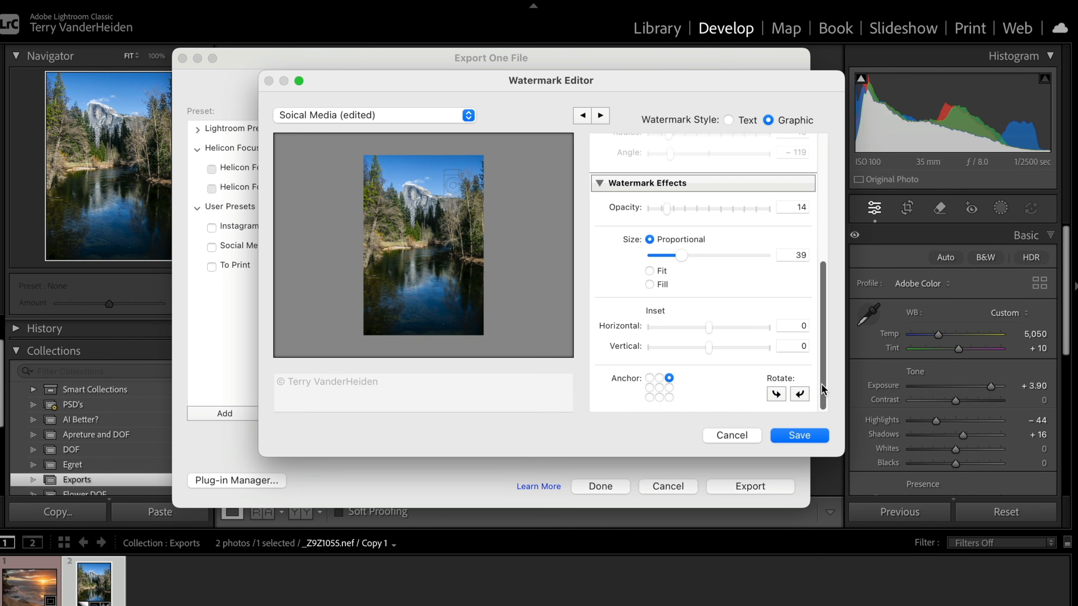
left_click(801, 395)
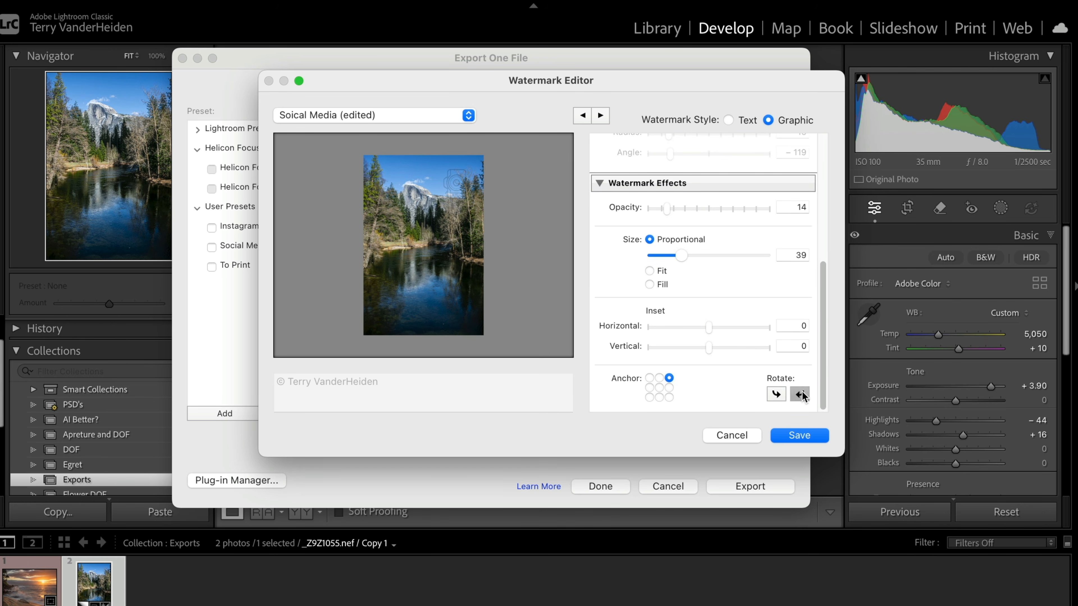
- Anchor the camera logo at the photo's bottom-left corner and set its opacity to 45
left_click(649, 397)
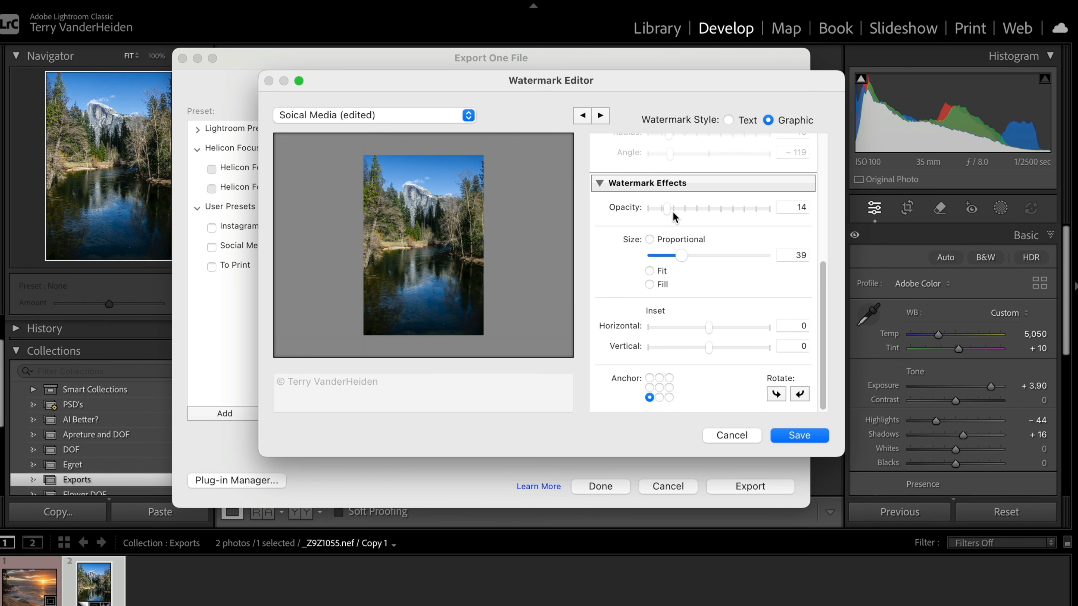
left_click_drag(671, 209, 701, 211)
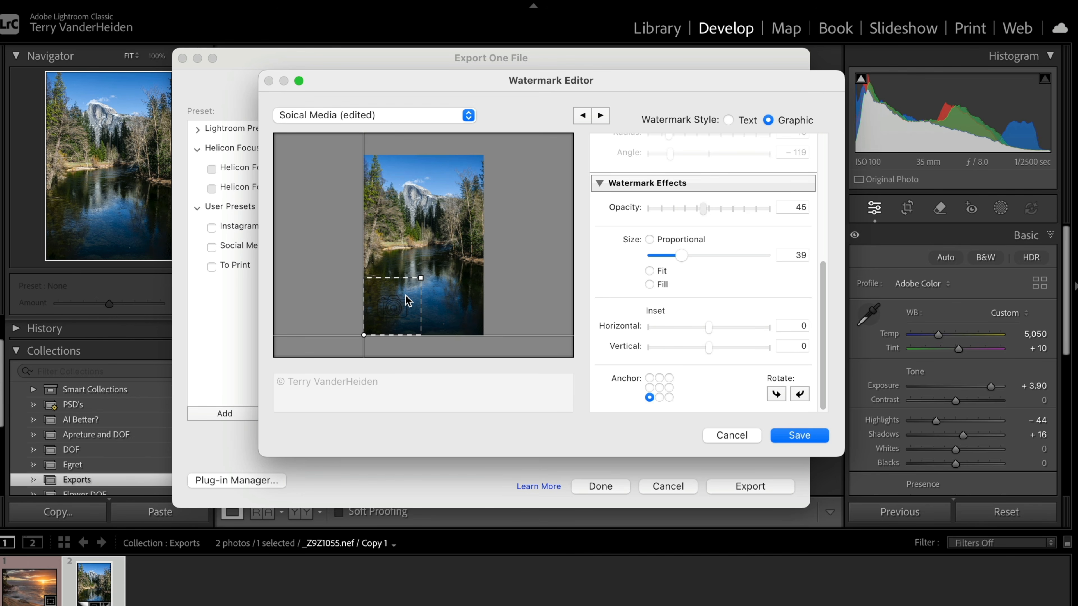
scroll(593, 222, "up", 5)
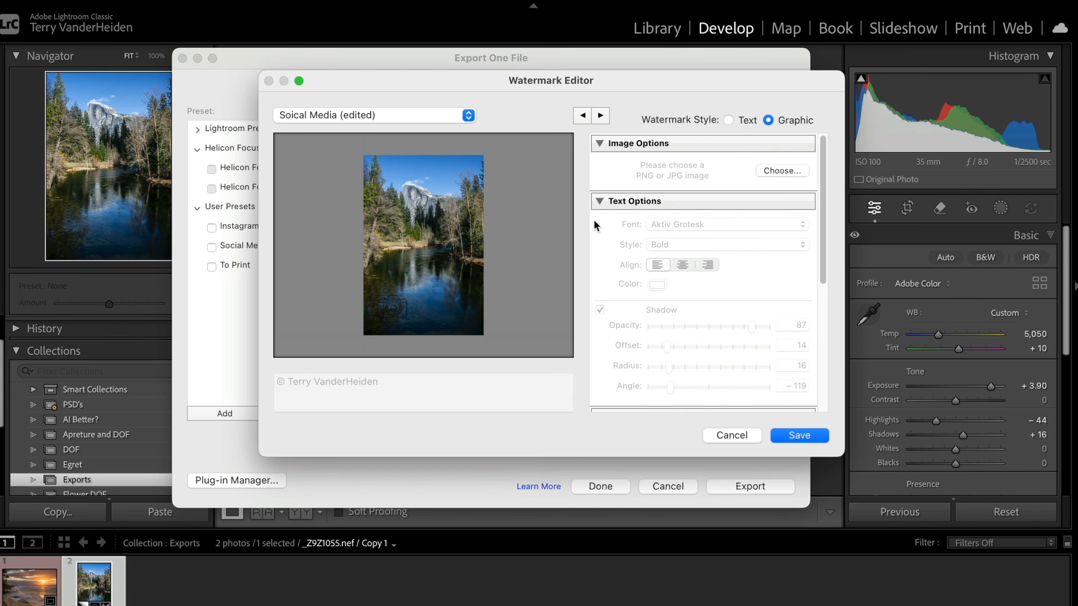
scroll(641, 227, "down", 3)
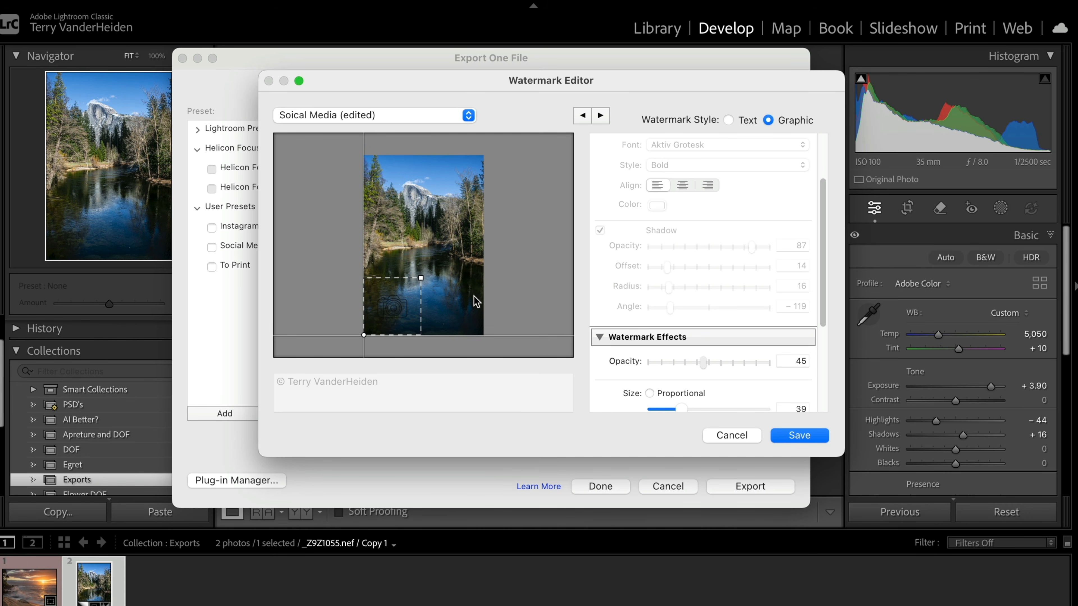
- Save the graphic watermark as a preset named "Logo" and export the river photo with it
left_click(799, 436)
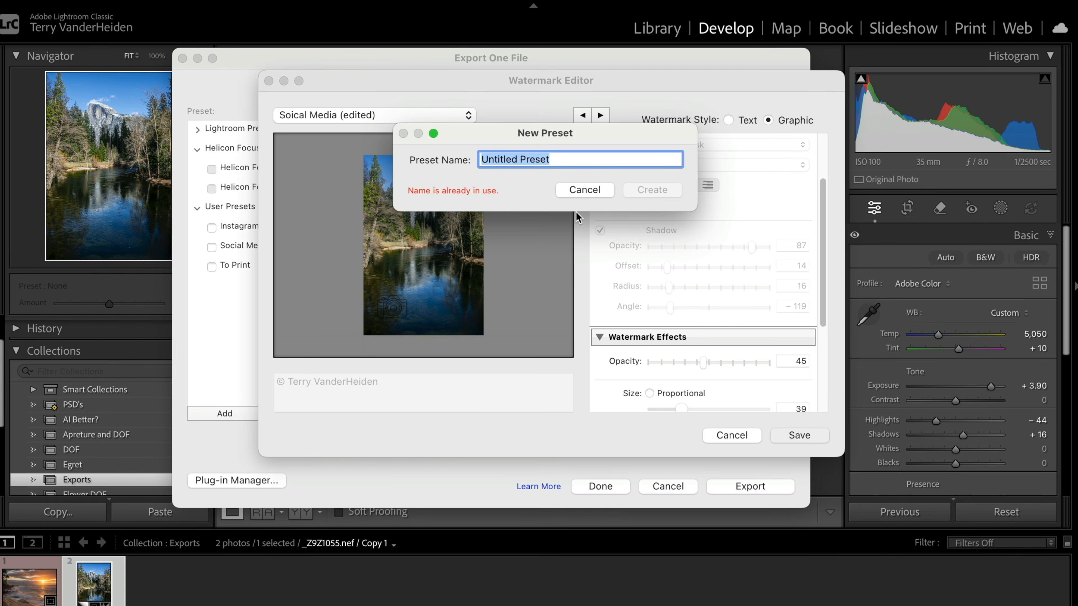
type("Logo")
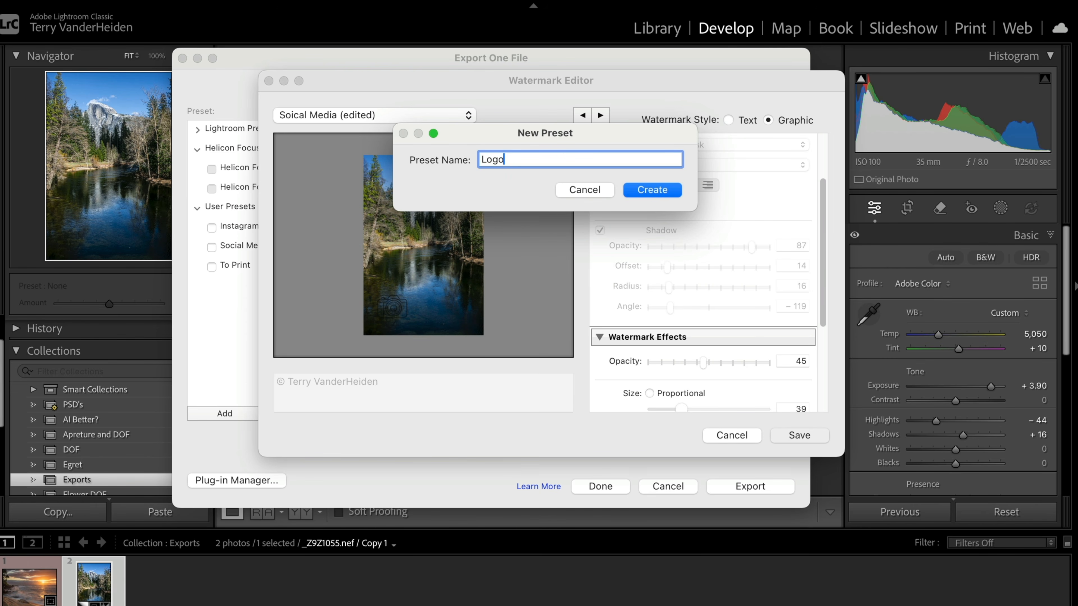
left_click(663, 190)
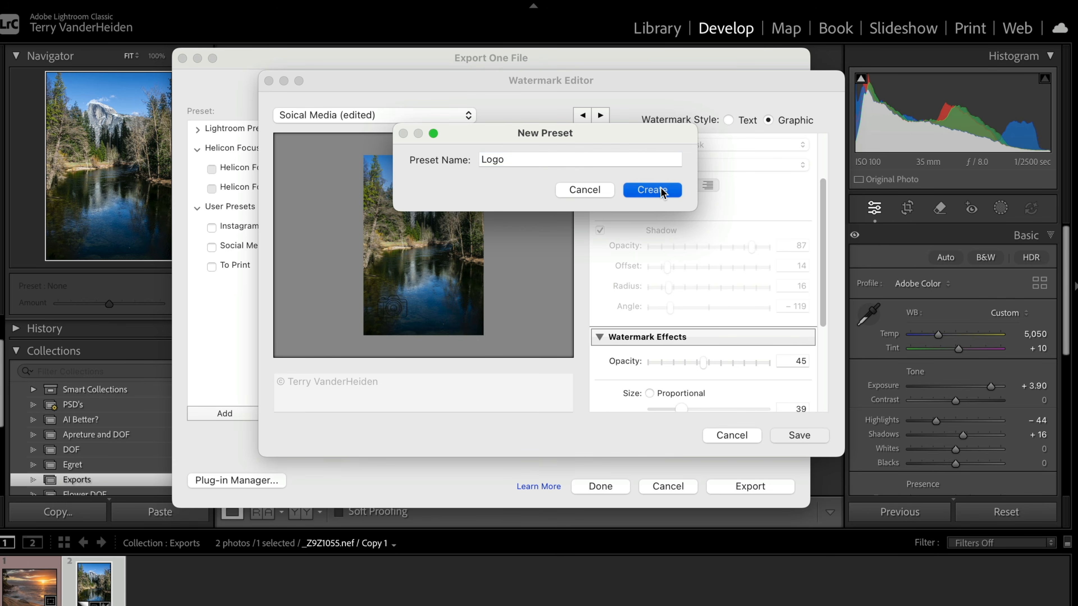
left_click(737, 486)
- Open the exported _Z9Z1055.jpg from the Test Exports folder in Preview to check its logo watermark
left_click(317, 181)
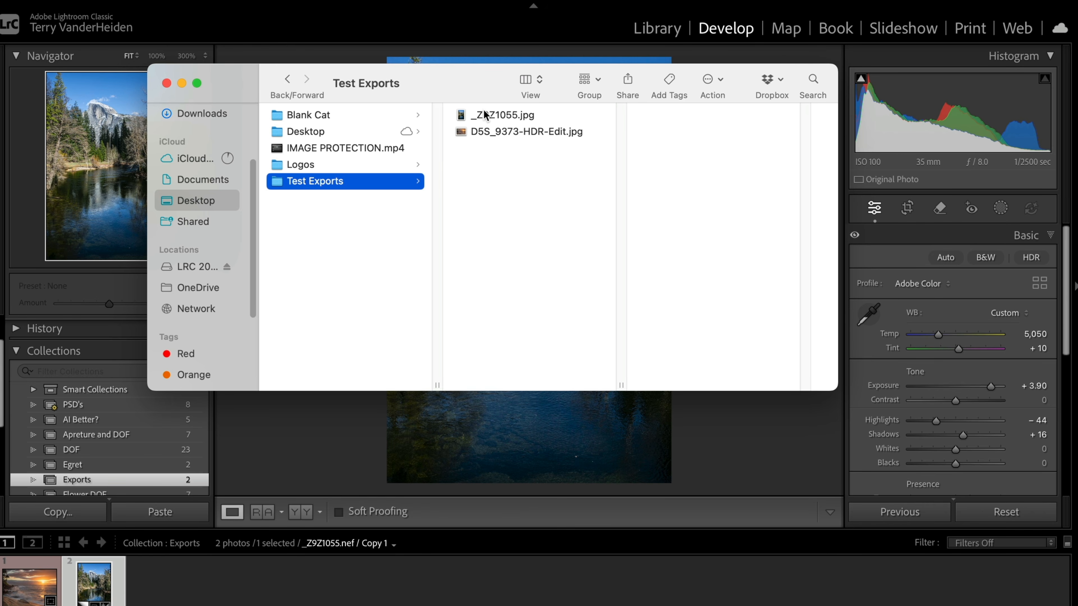
left_click(485, 114)
right_click(466, 115)
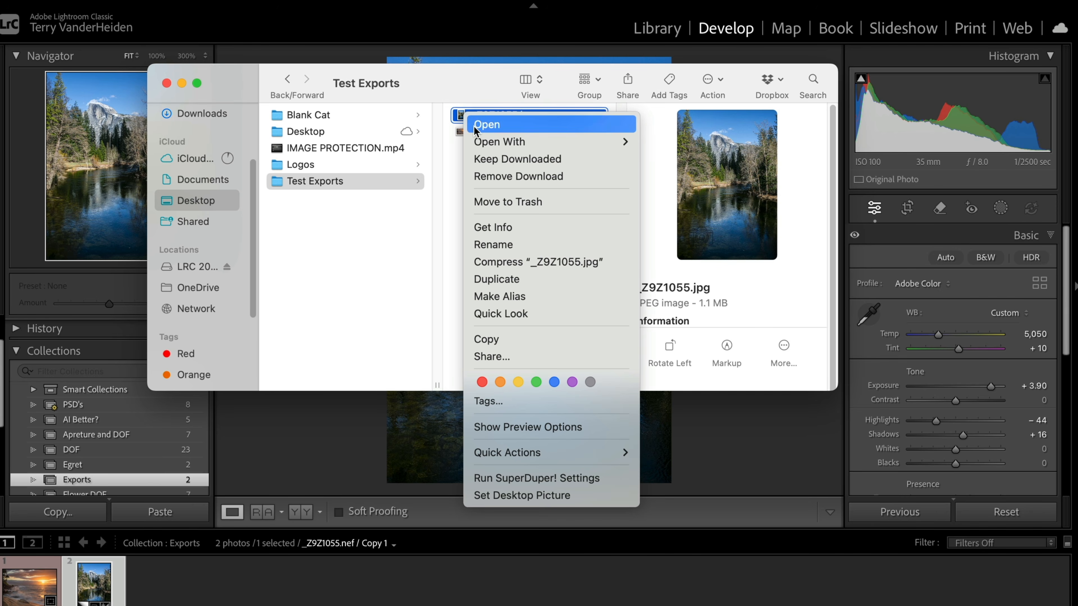
mouse_move(578, 142)
left_click(662, 73)
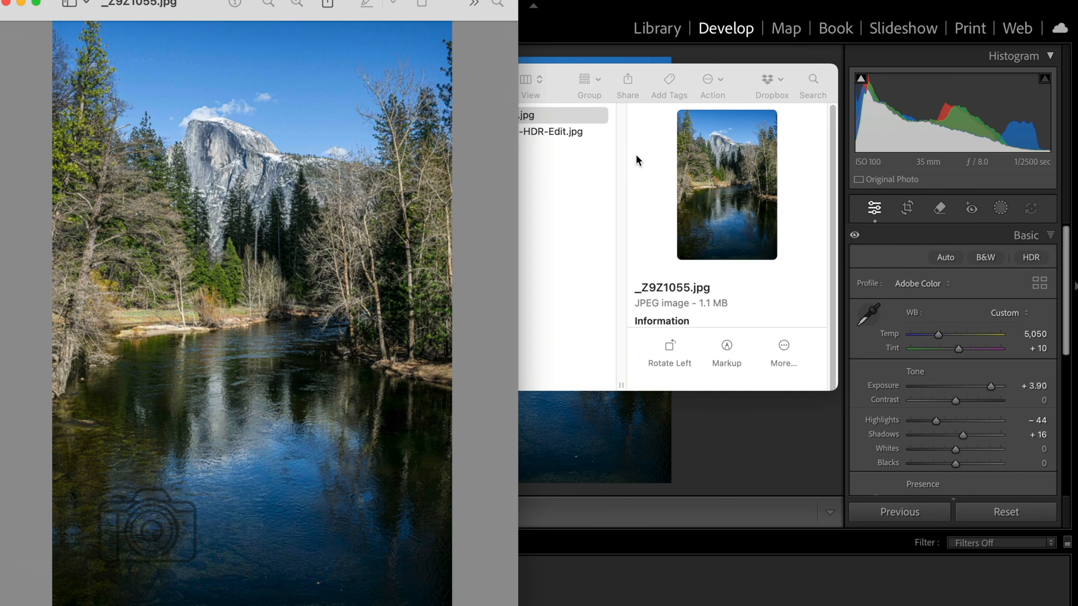